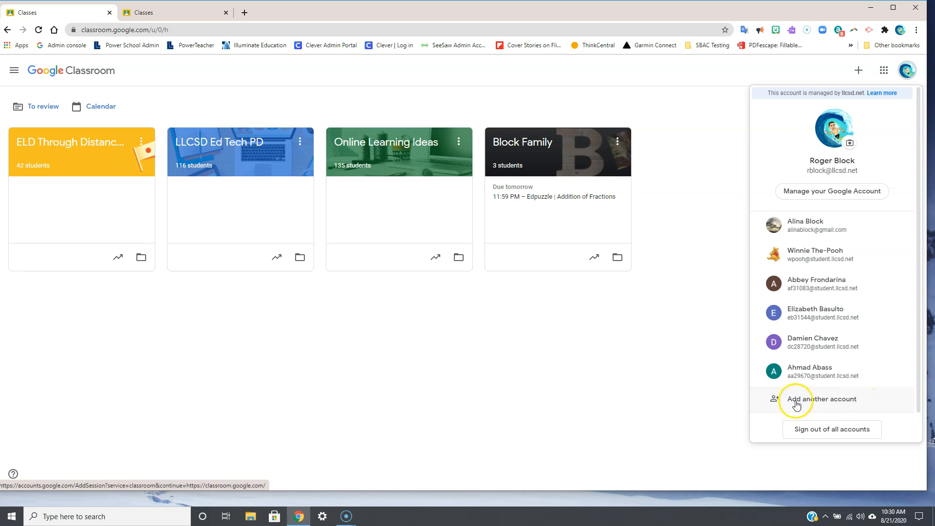
pyautogui.click(695, 398)
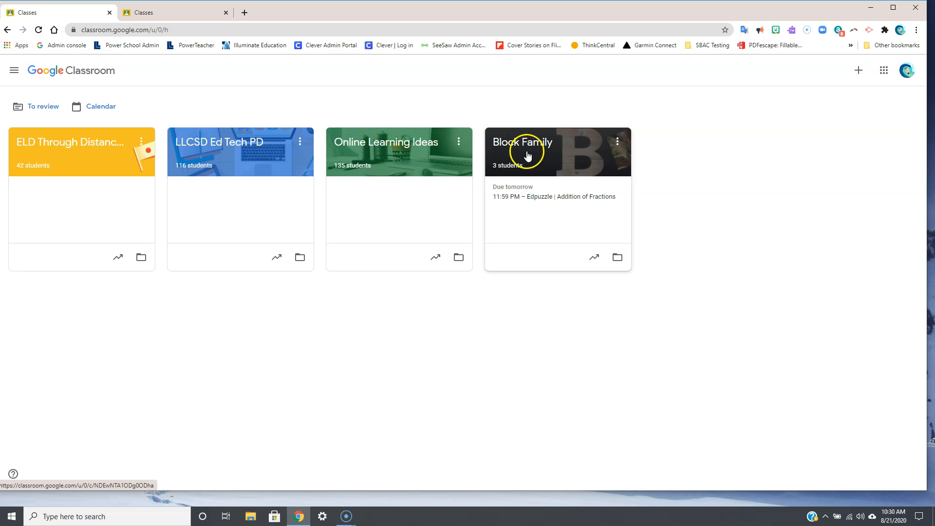
pyautogui.click(618, 145)
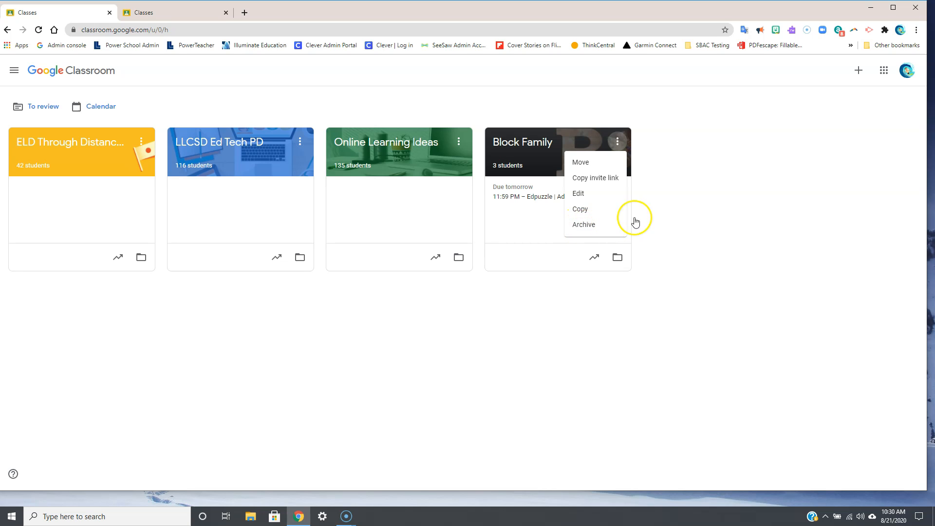
pyautogui.click(662, 207)
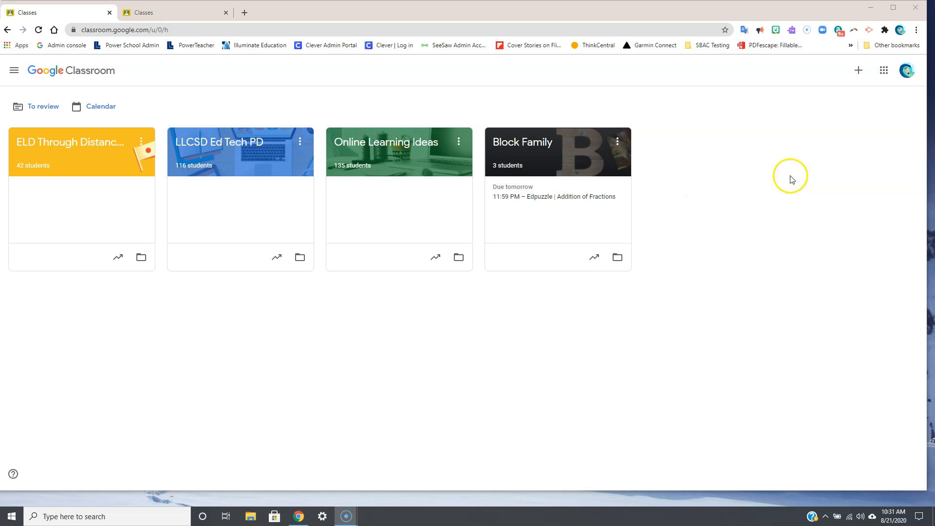
# - Create a new class named "Block 2020-2021" with the subject "Math Intervention"
pyautogui.click(859, 73)
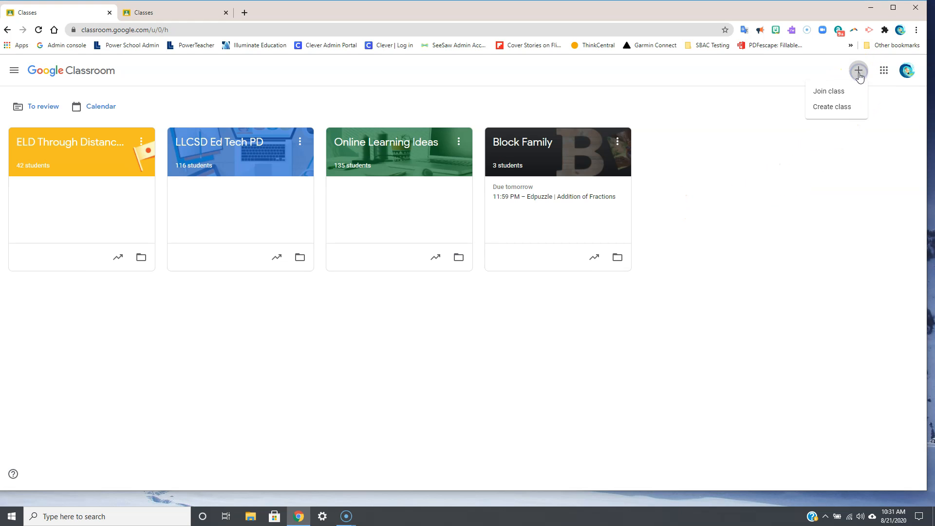
pyautogui.click(837, 111)
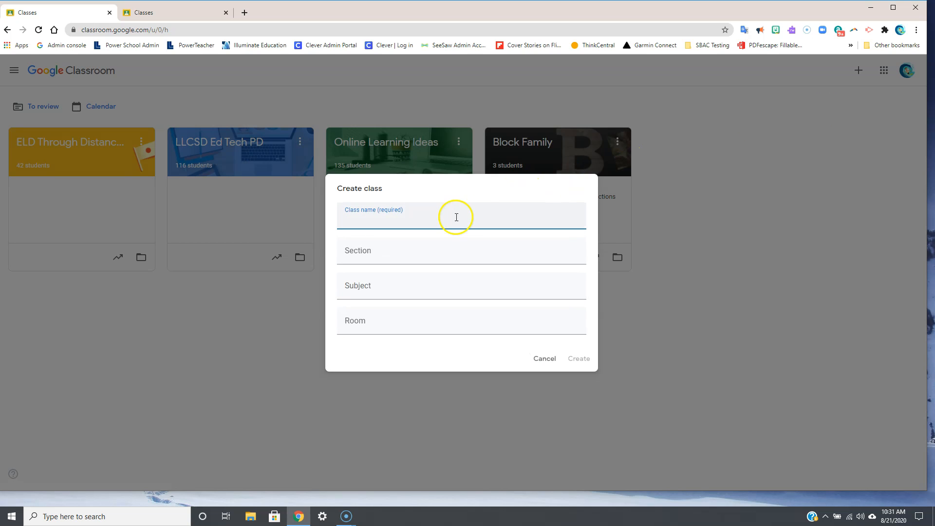
pyautogui.click(451, 223)
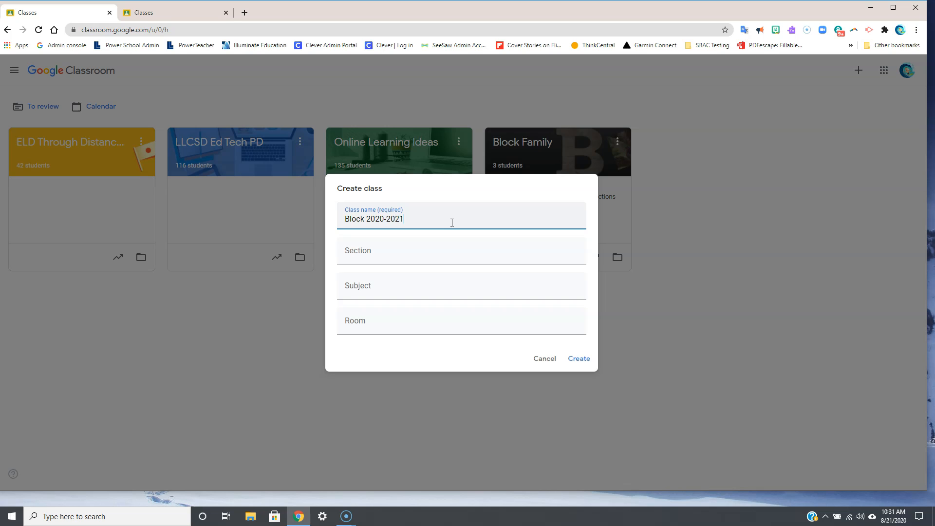
pyautogui.click(401, 289)
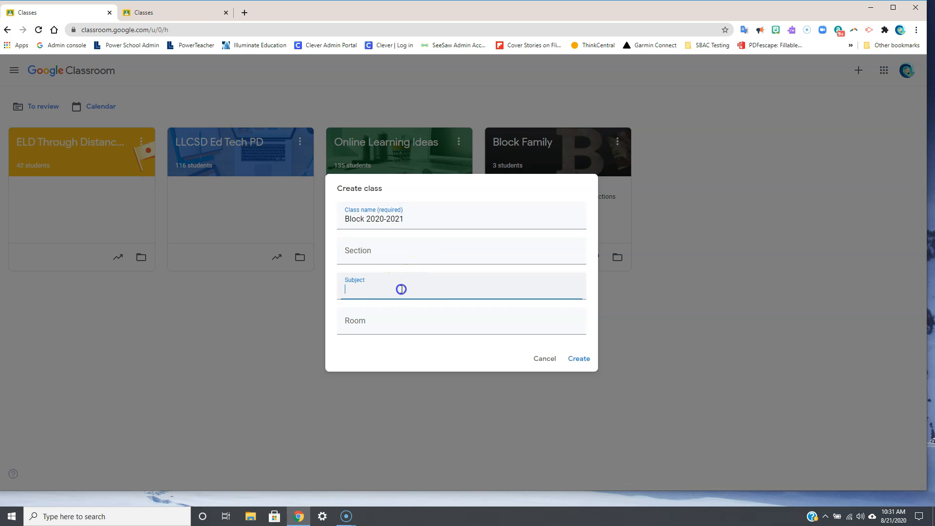
pyautogui.write('Math Intervention')
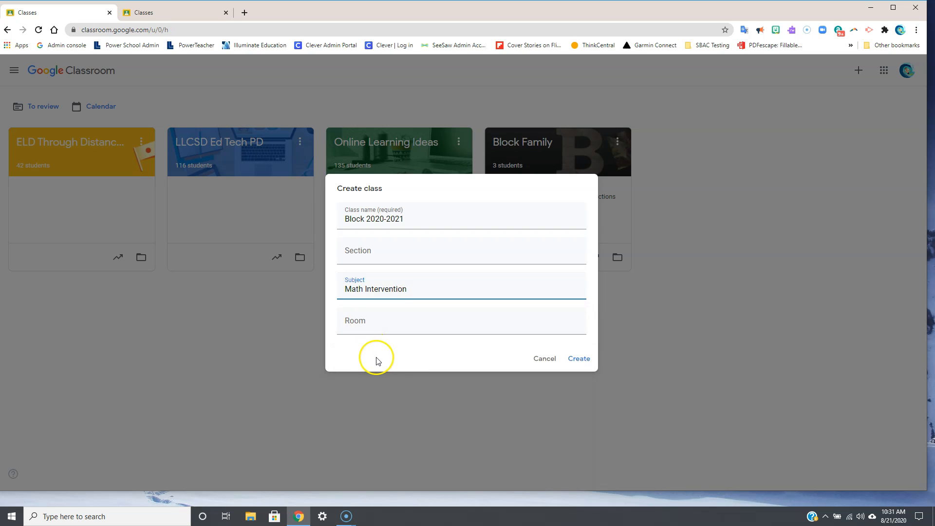
pyautogui.click(591, 366)
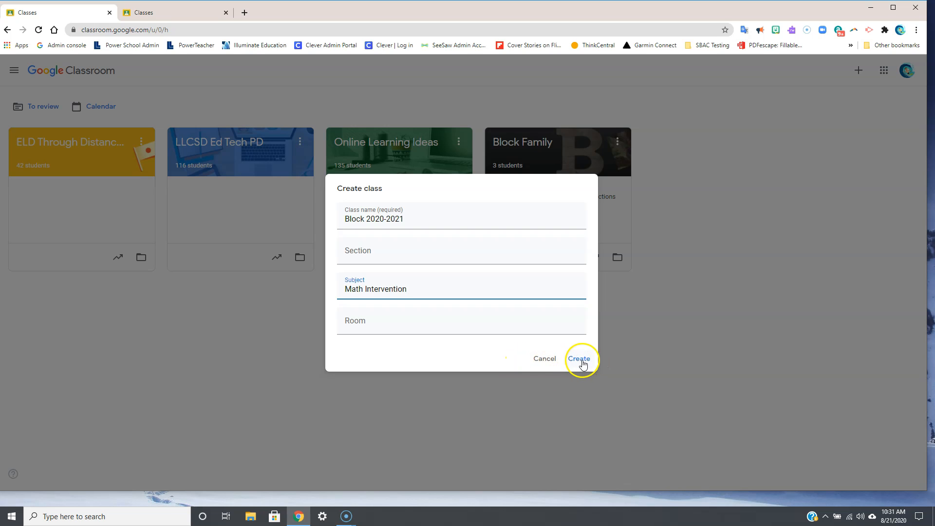
pyautogui.click(581, 359)
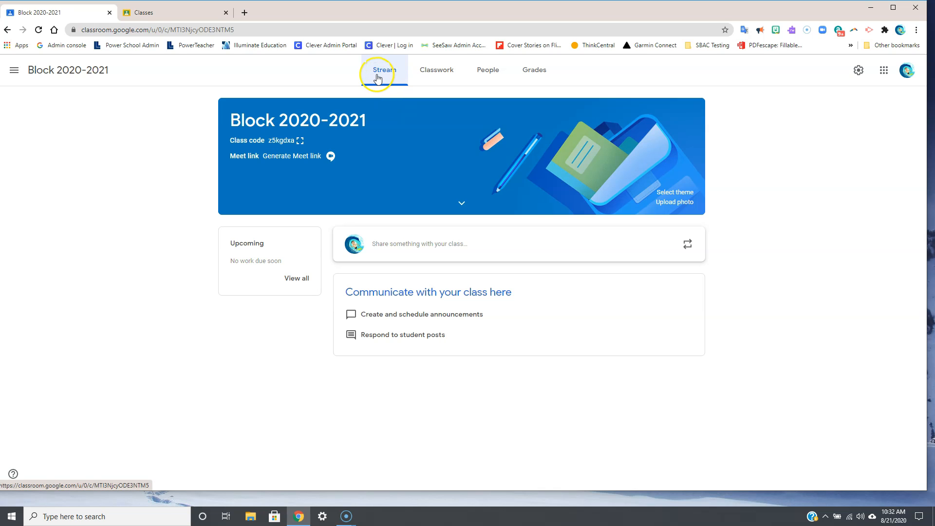
# - Look over the new class's Classwork and People pages
pyautogui.click(431, 73)
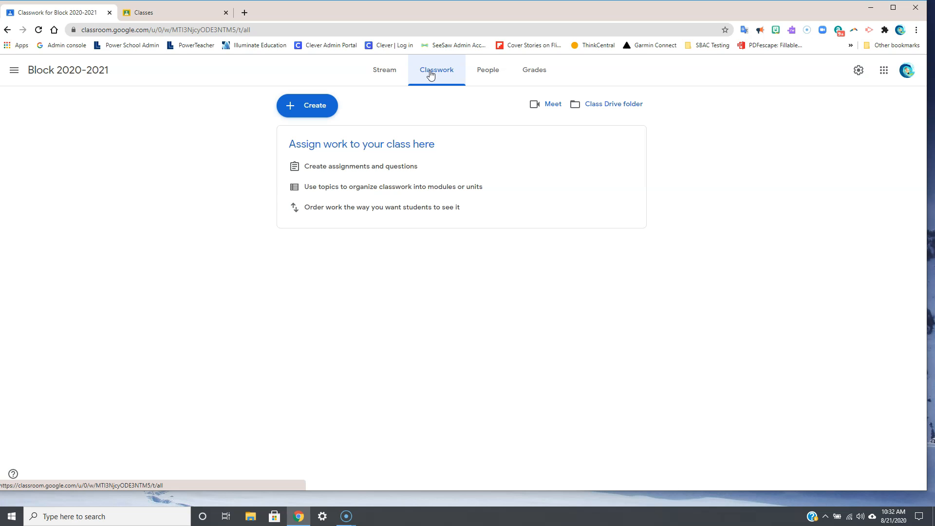
pyautogui.click(482, 73)
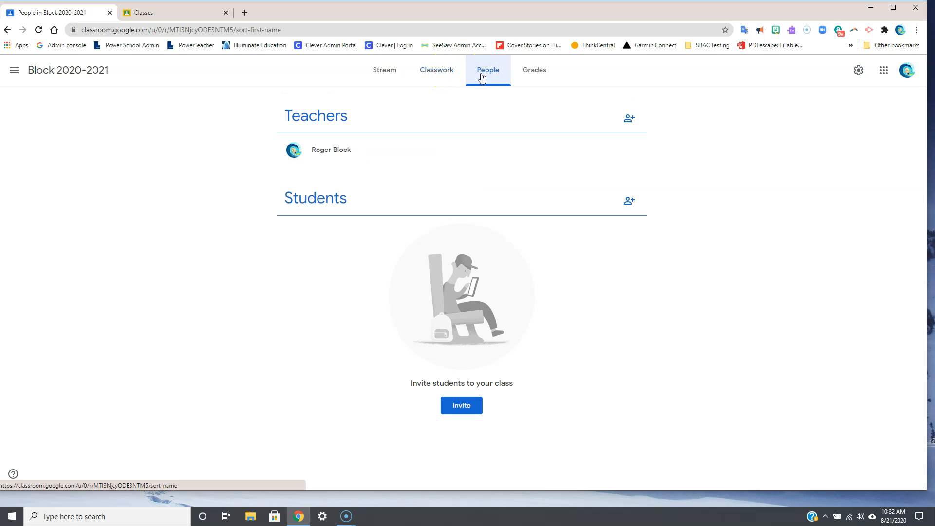
pyautogui.click(629, 120)
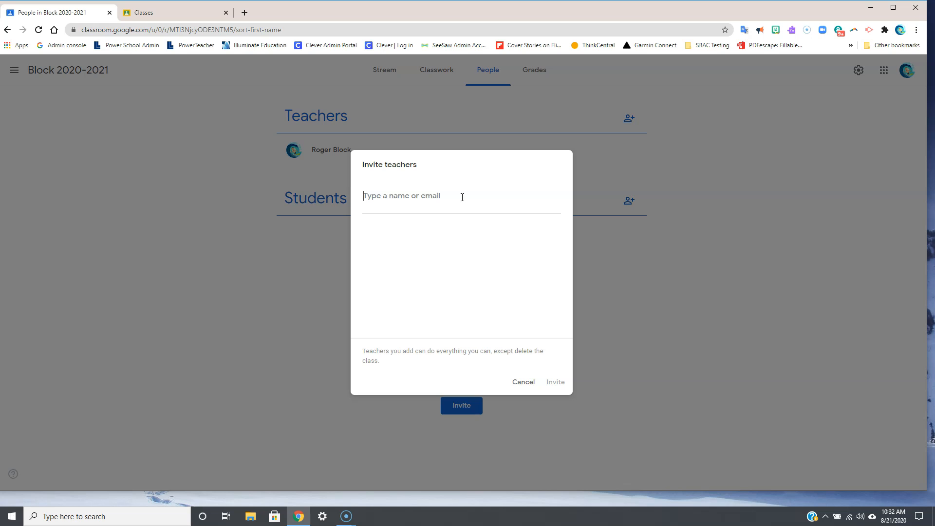
pyautogui.write('rbl')
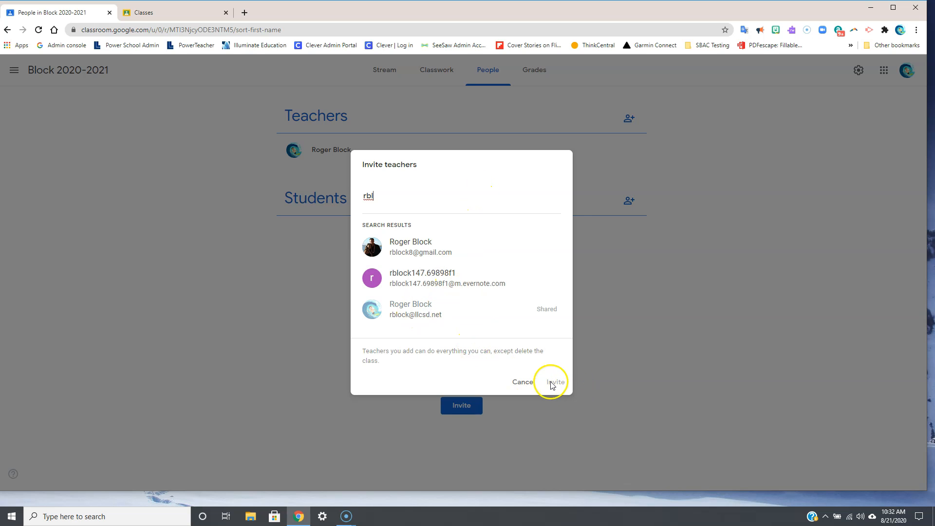
pyautogui.click(439, 250)
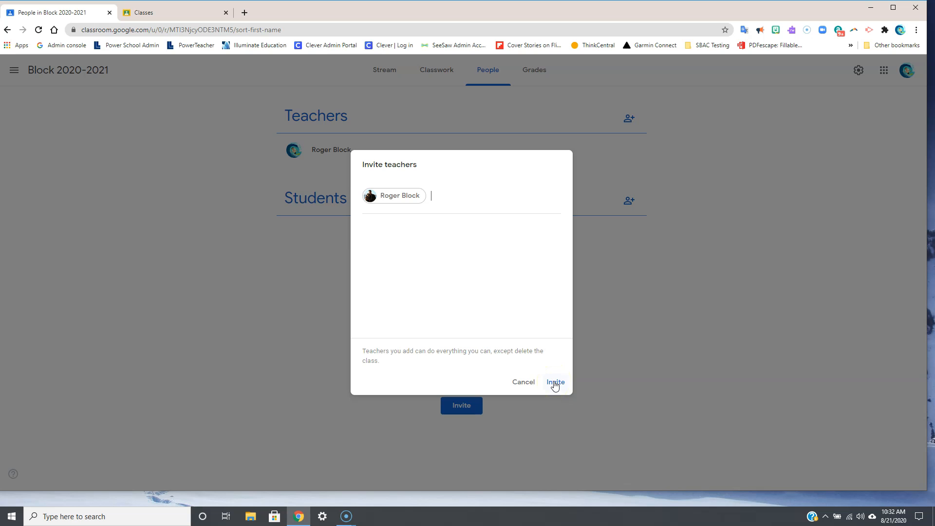
pyautogui.click(523, 385)
pyautogui.click(523, 384)
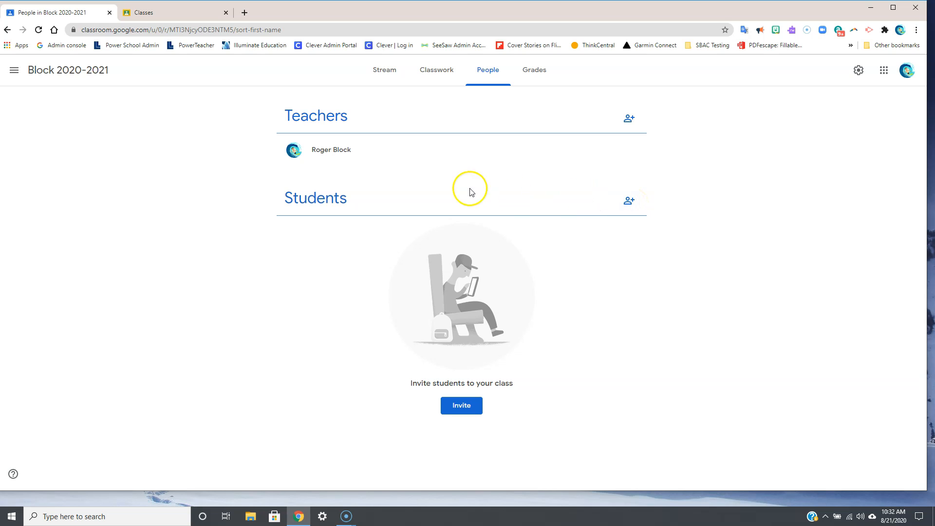
# - Draft an announcement in the class stream for all students reading "Welcome to my class."
pyautogui.click(536, 73)
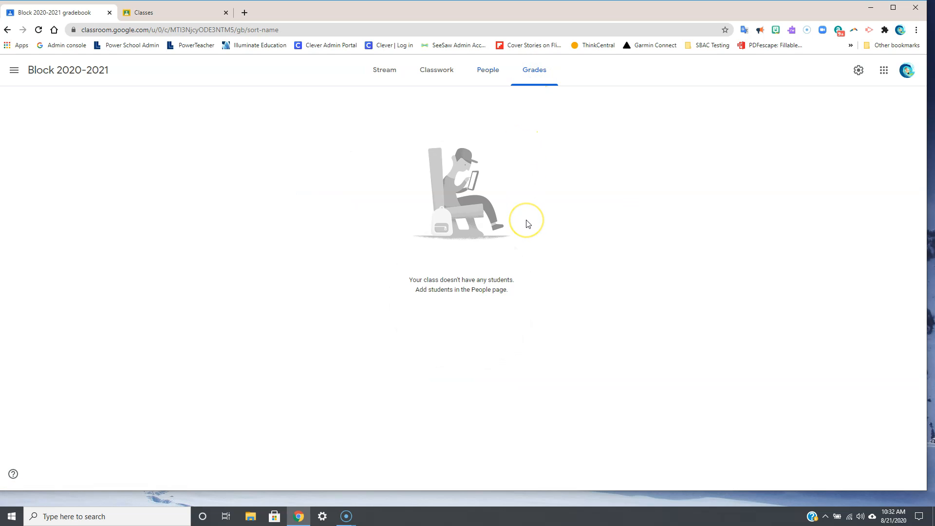
pyautogui.click(385, 74)
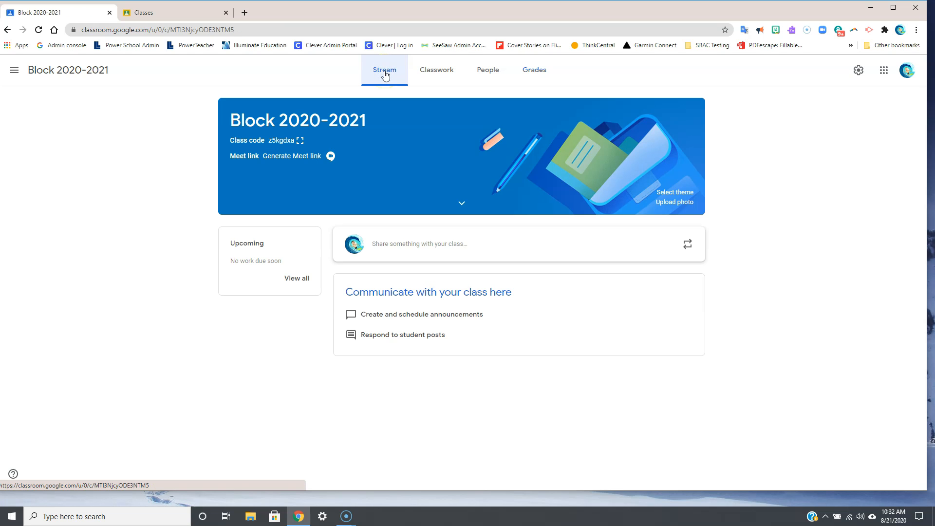
pyautogui.click(428, 247)
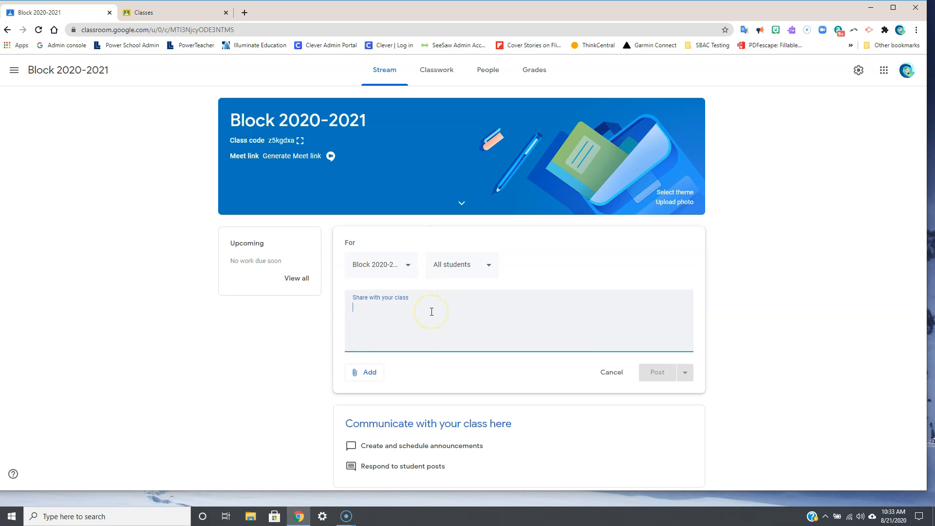
pyautogui.write('Welcome to my class.')
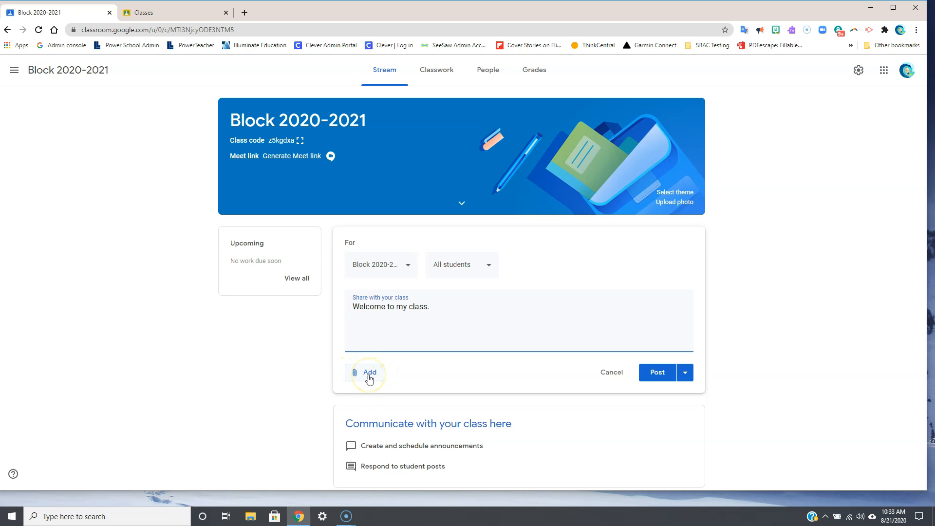
# - Search YouTube for "welcome back to school", attach "Welcome Back to School (2020 Version)" to the announcement and post it
pyautogui.click(369, 378)
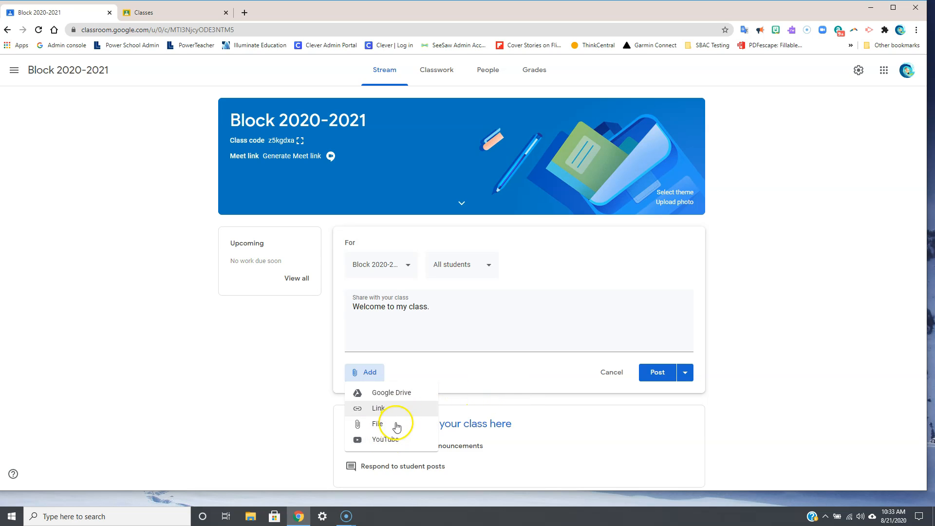
pyautogui.click(395, 440)
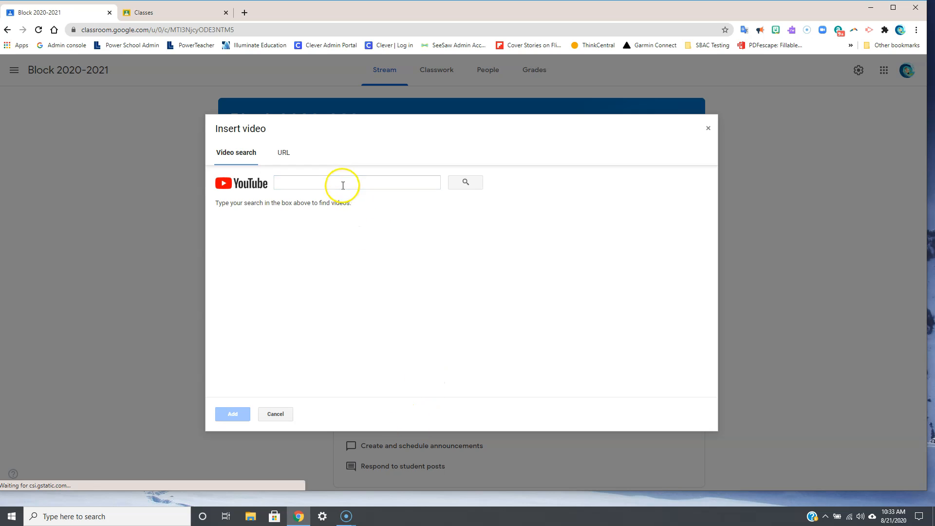
pyautogui.click(343, 184)
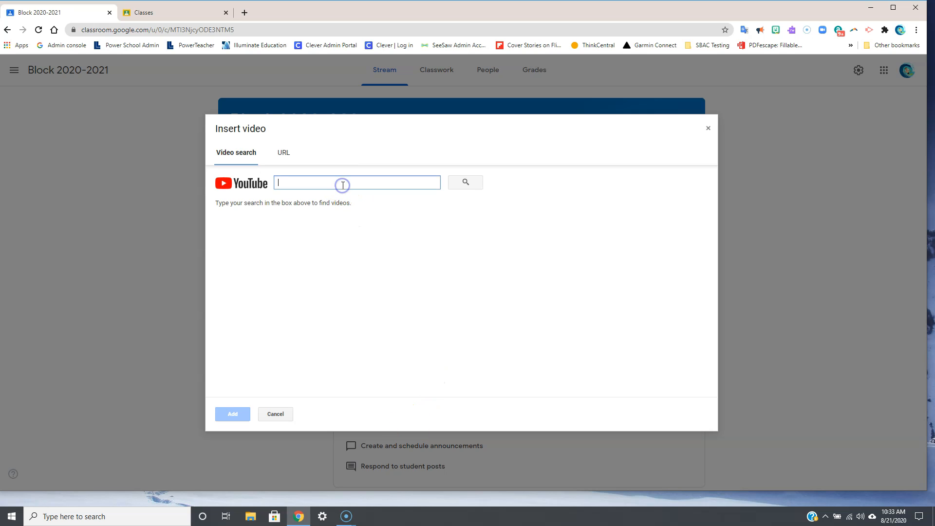
pyautogui.write('welcome back to school')
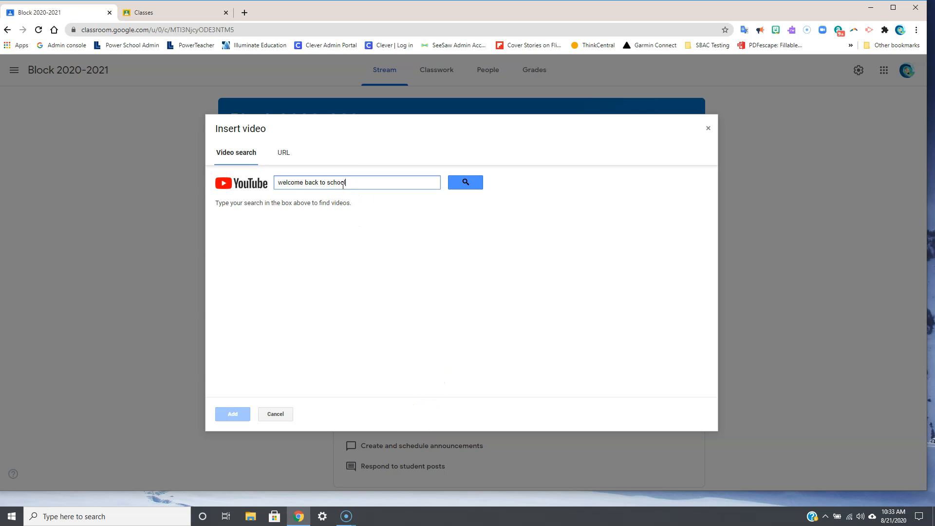
pyautogui.press('Return')
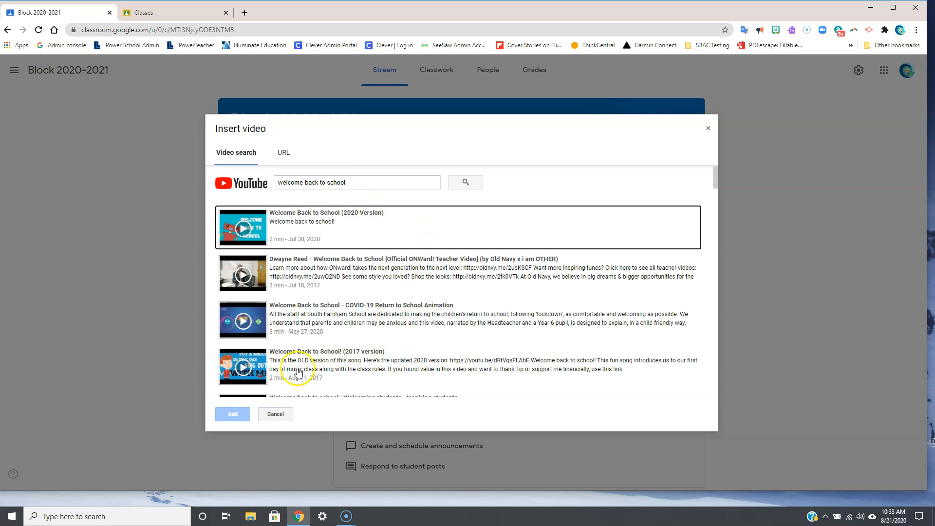
pyautogui.click(326, 219)
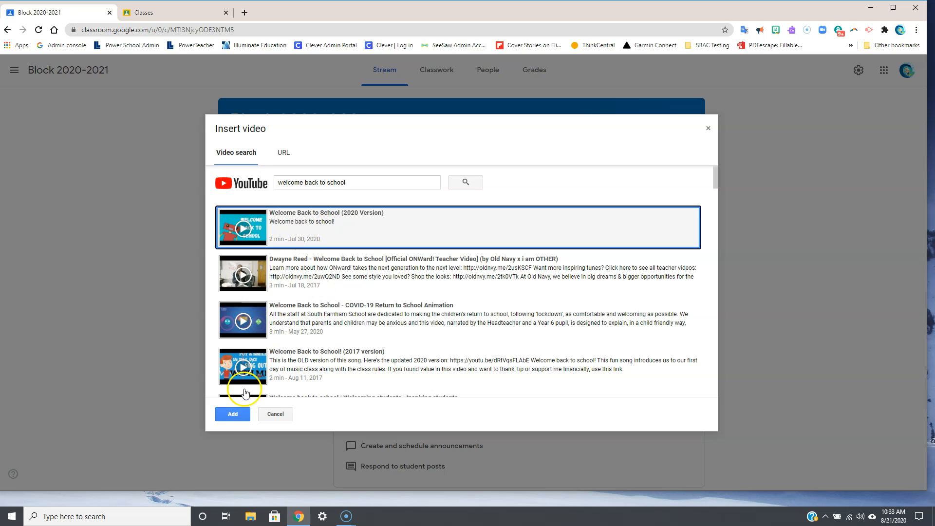
pyautogui.click(232, 415)
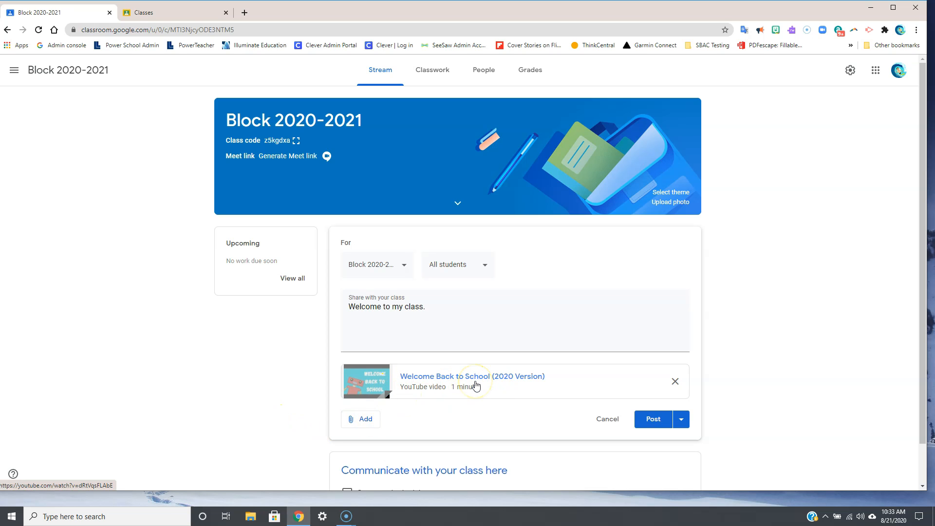
pyautogui.click(663, 423)
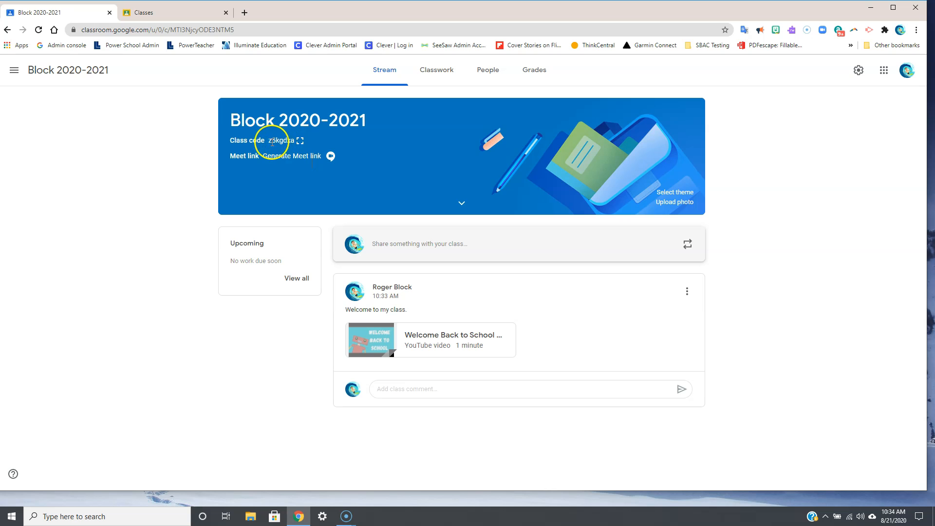
# - Copy the enlarged class code and use it to join the class from the student account
pyautogui.click(300, 141)
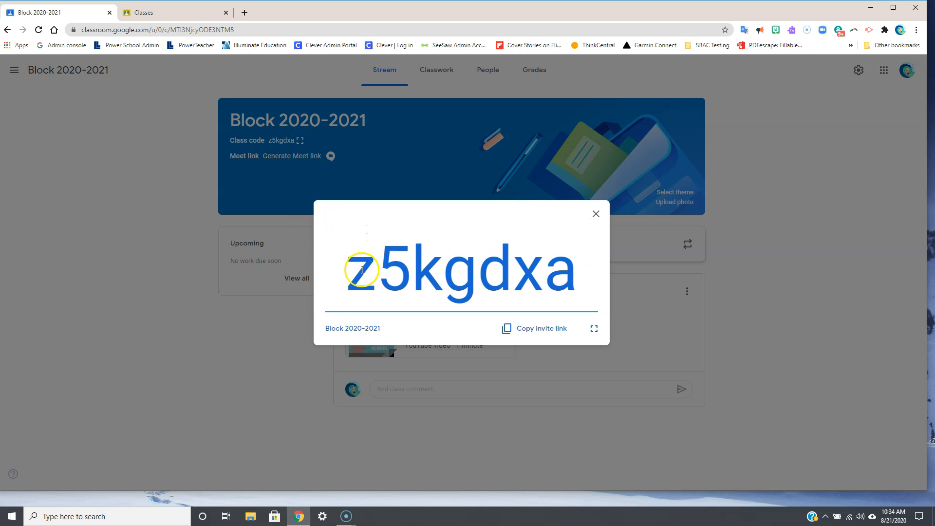
pyautogui.click(352, 266)
pyautogui.moveTo(352, 267); pyautogui.dragTo(572, 280)
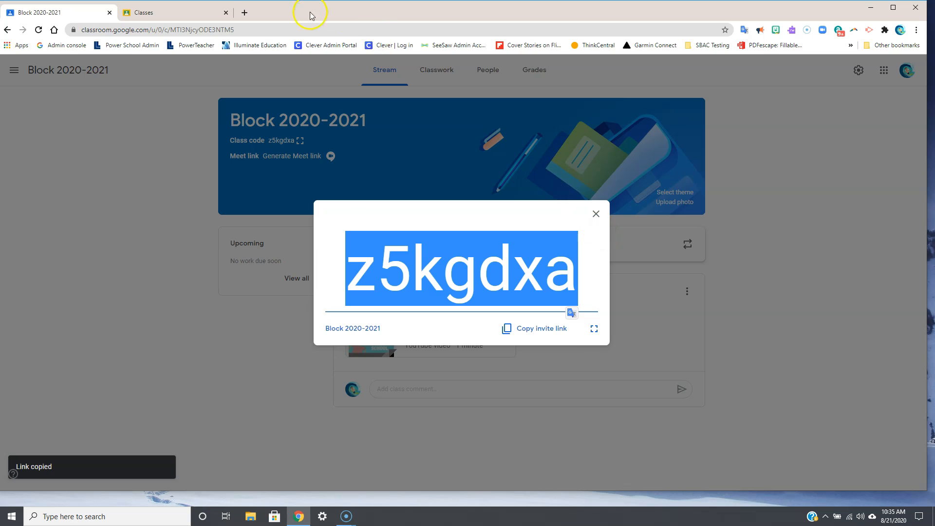
pyautogui.click(182, 14)
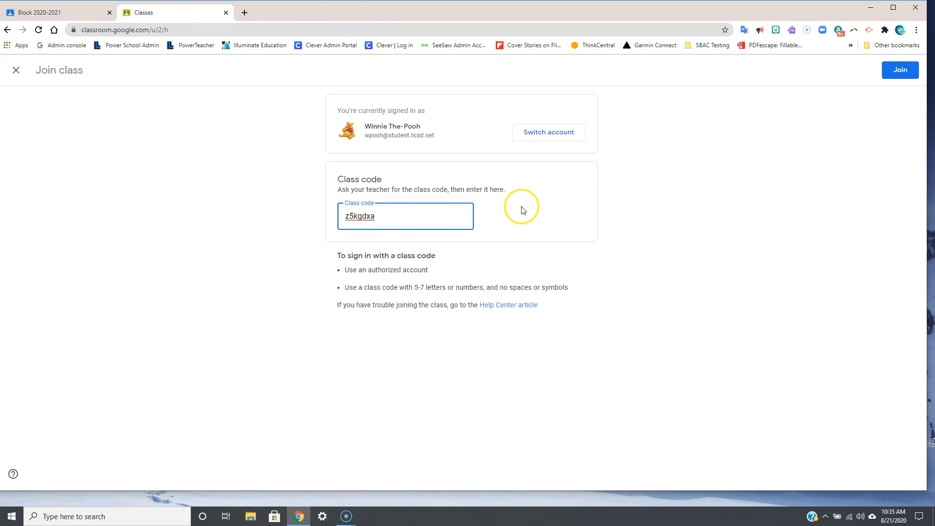
pyautogui.click(891, 77)
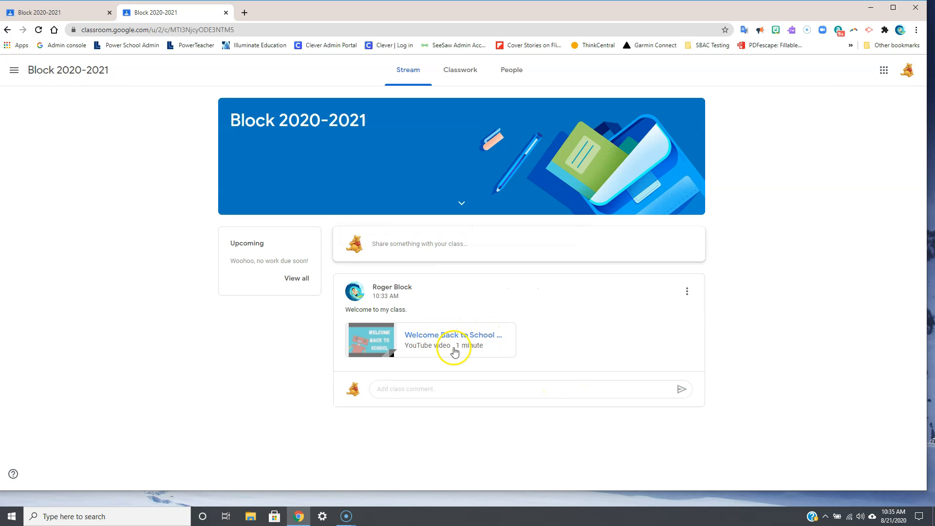
# - Return to the teacher's view of the class, close the class code display and open the Classwork page
pyautogui.click(63, 11)
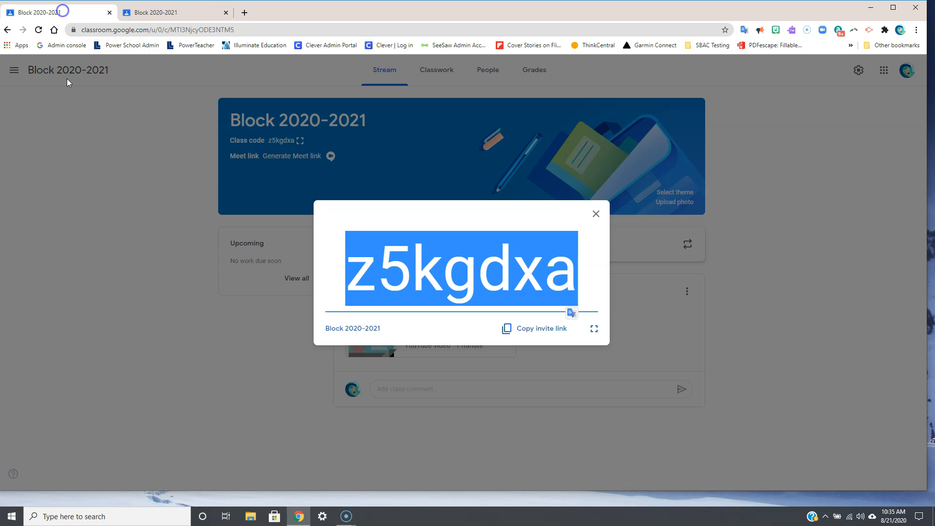
pyautogui.click(594, 214)
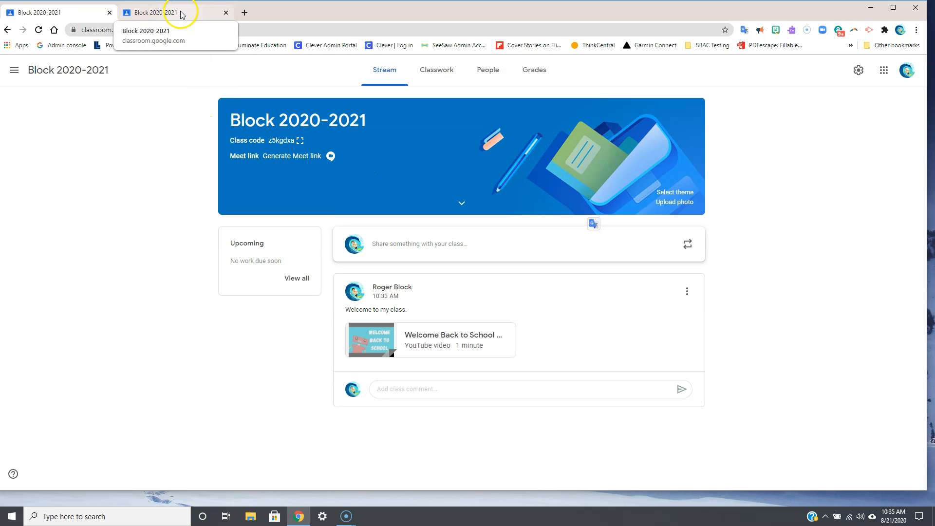
pyautogui.click(434, 77)
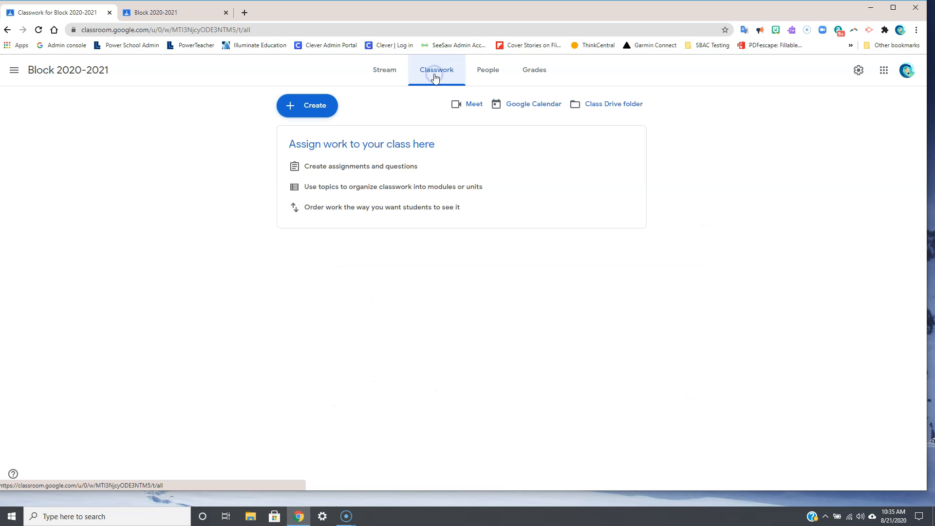
# - Add a classwork topic named "Unit 1"
pyautogui.click(313, 110)
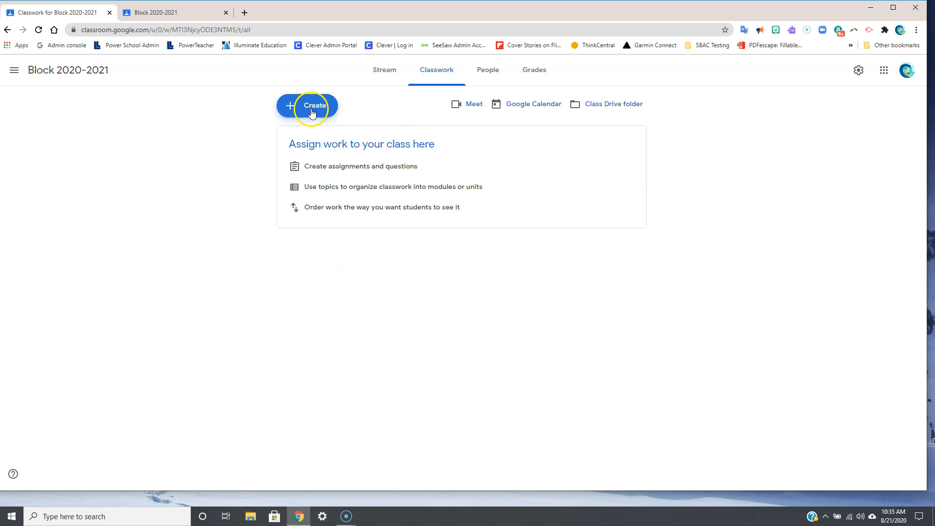
pyautogui.click(316, 140)
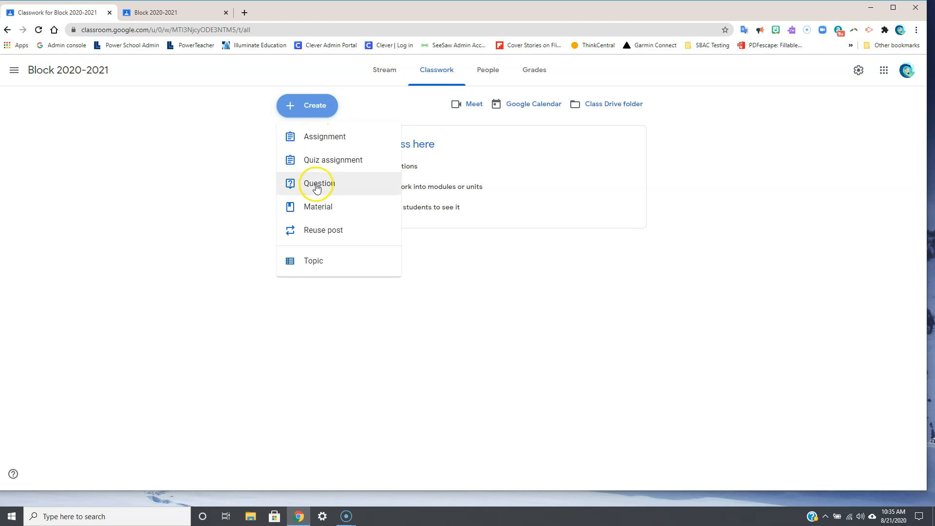
pyautogui.click(317, 263)
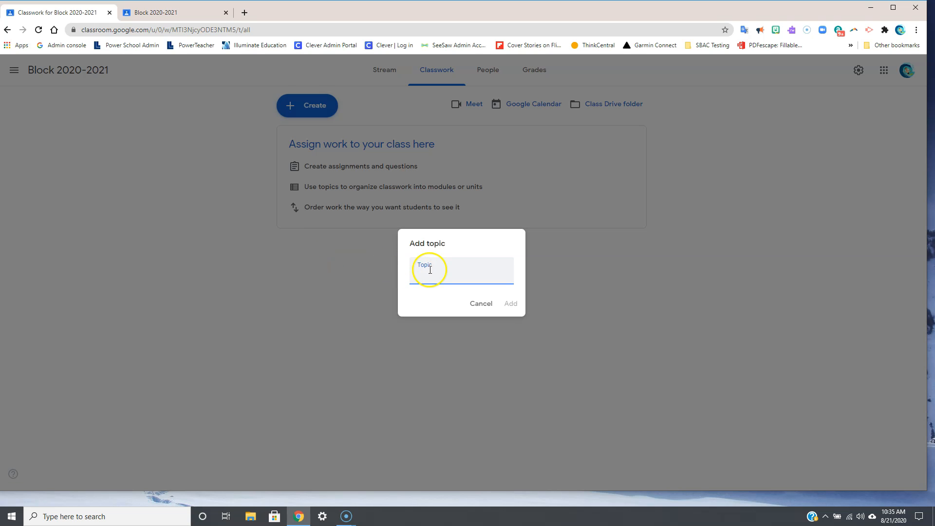
pyautogui.click(435, 273)
pyautogui.click(511, 304)
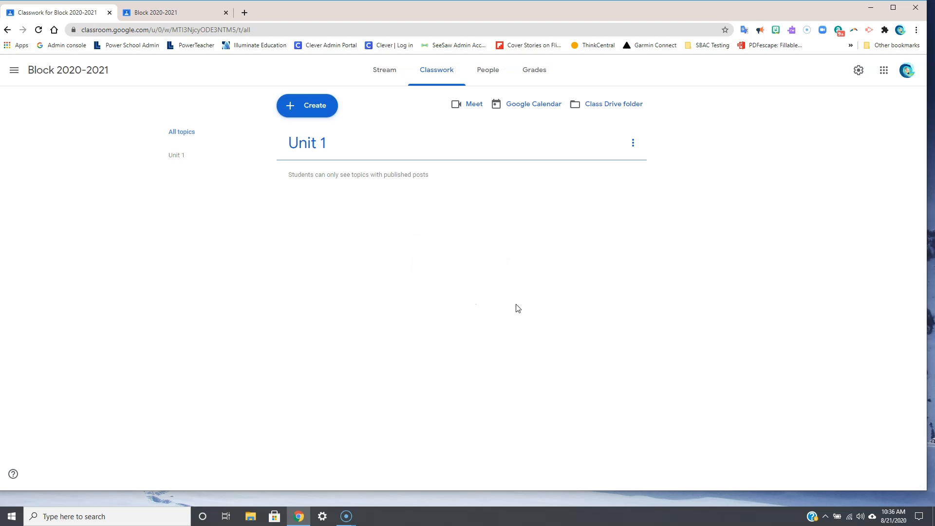
# - Add a second classwork topic named "Group A"
pyautogui.click(291, 104)
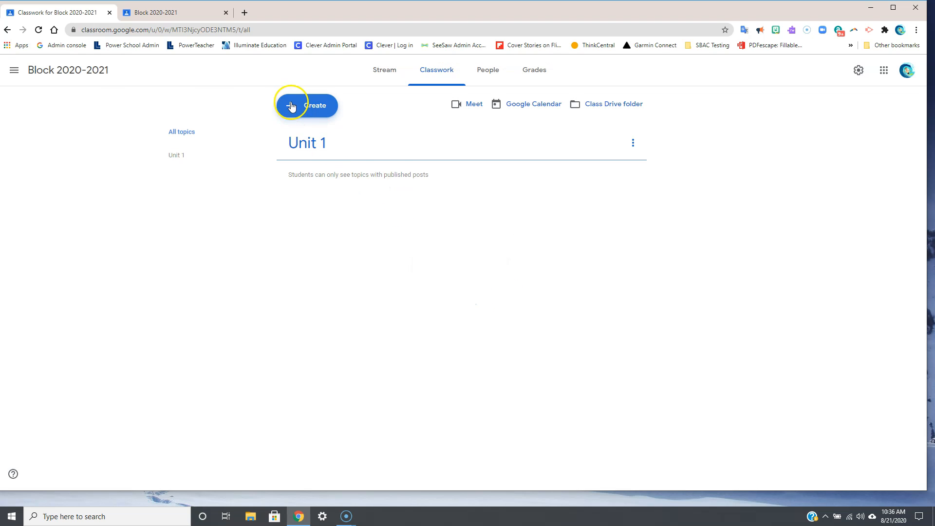
pyautogui.click(309, 261)
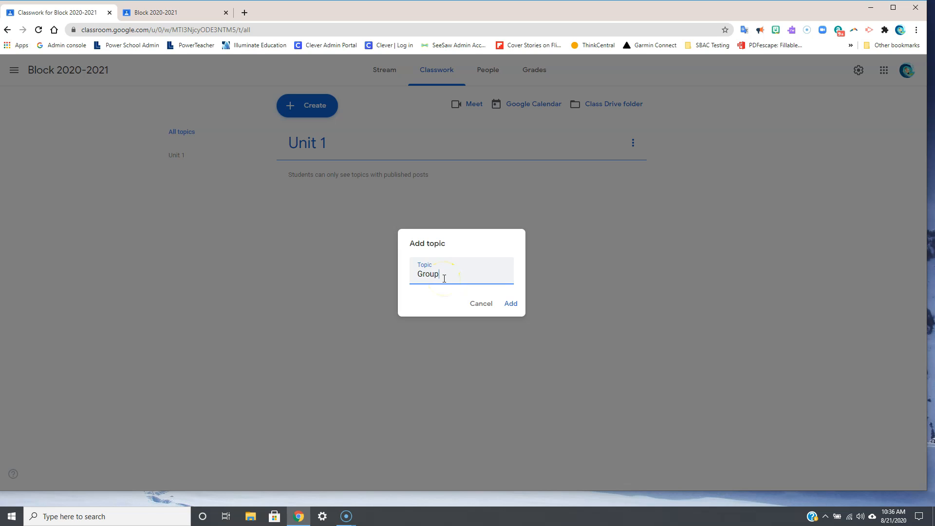
pyautogui.write('Group A')
pyautogui.click(510, 304)
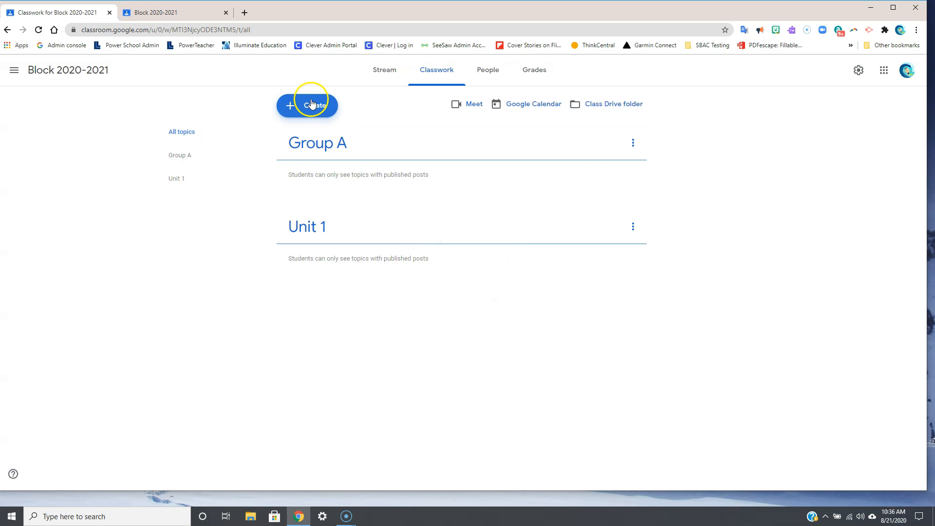
# - Add a third classwork topic named "Fractions"
pyautogui.click(310, 105)
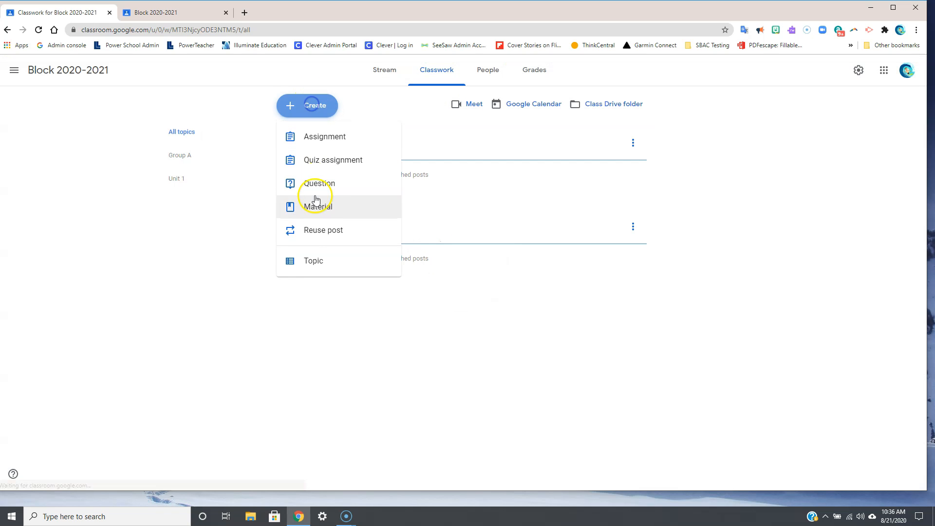
pyautogui.click(313, 261)
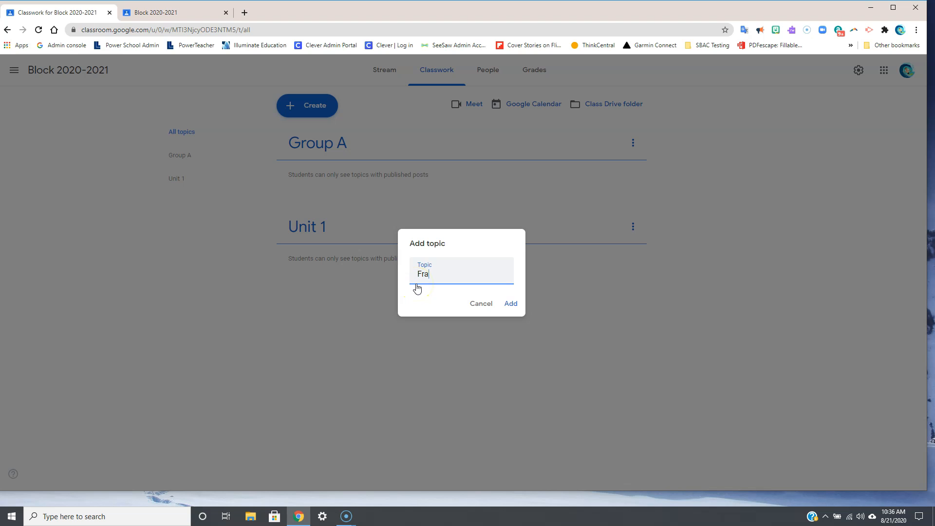
pyautogui.click(511, 303)
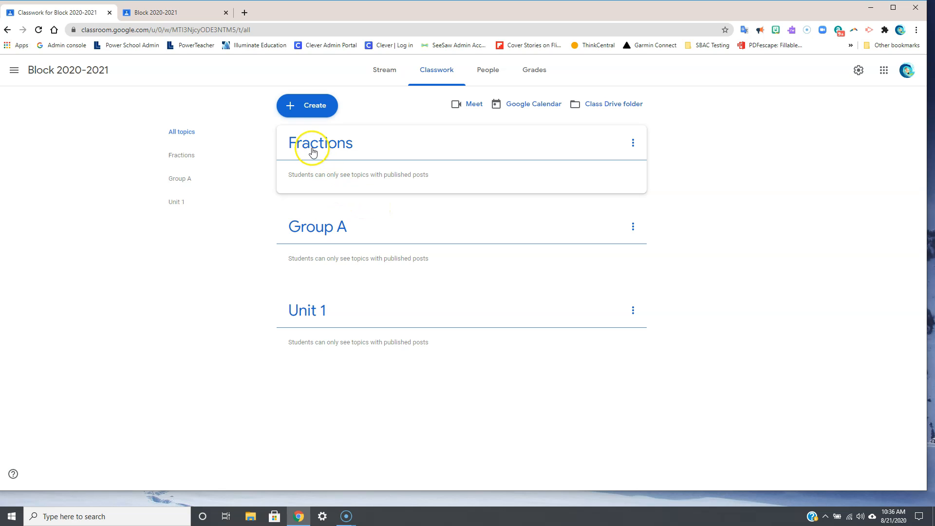
# - Start a new assignment titled "Title it here!" with the instructions "Write out your instructions."
pyautogui.click(303, 116)
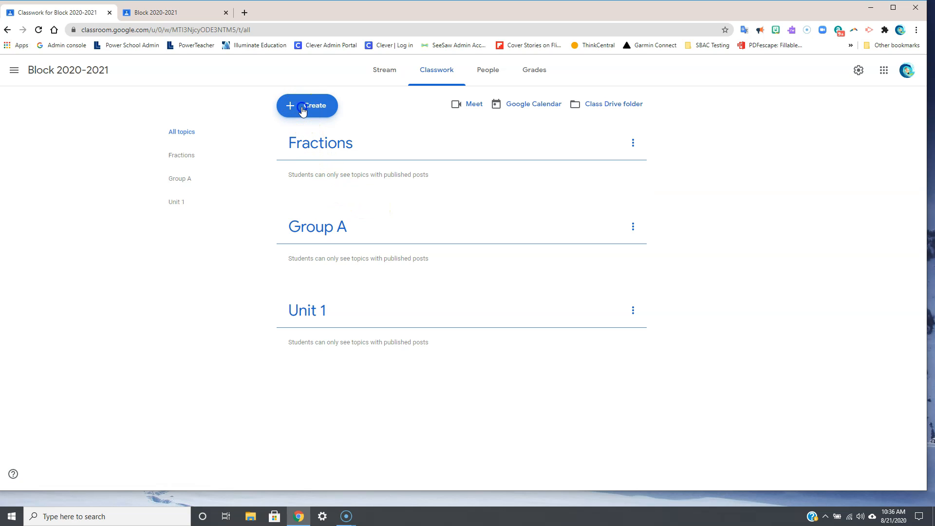
pyautogui.click(302, 111)
pyautogui.click(317, 137)
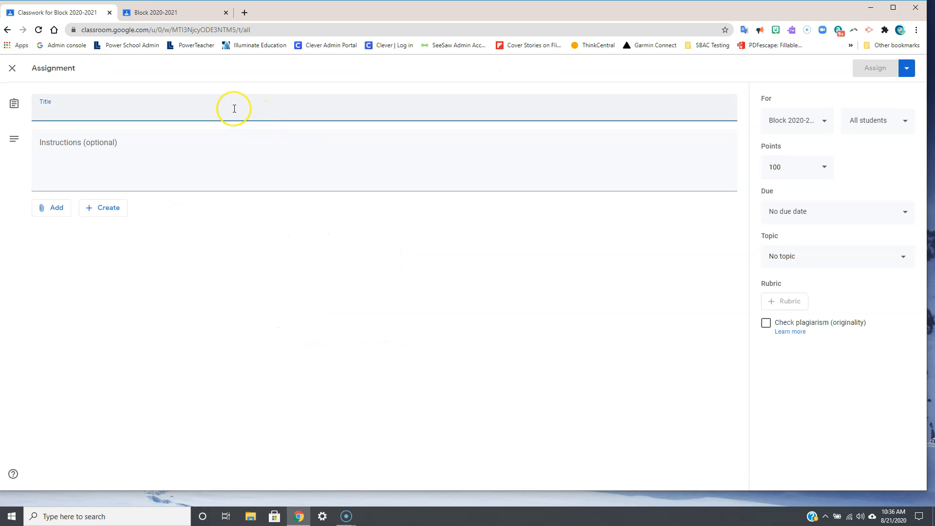
pyautogui.write('Title it here!')
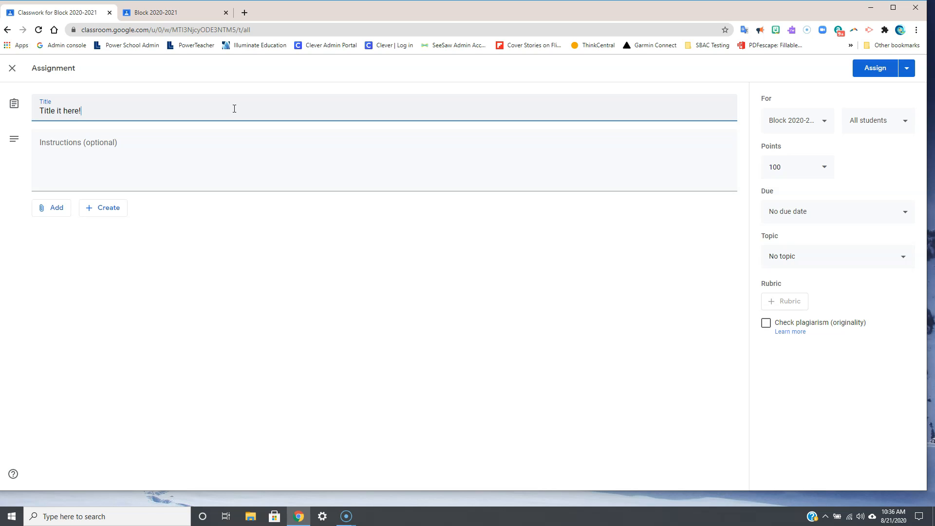
pyautogui.click(152, 148)
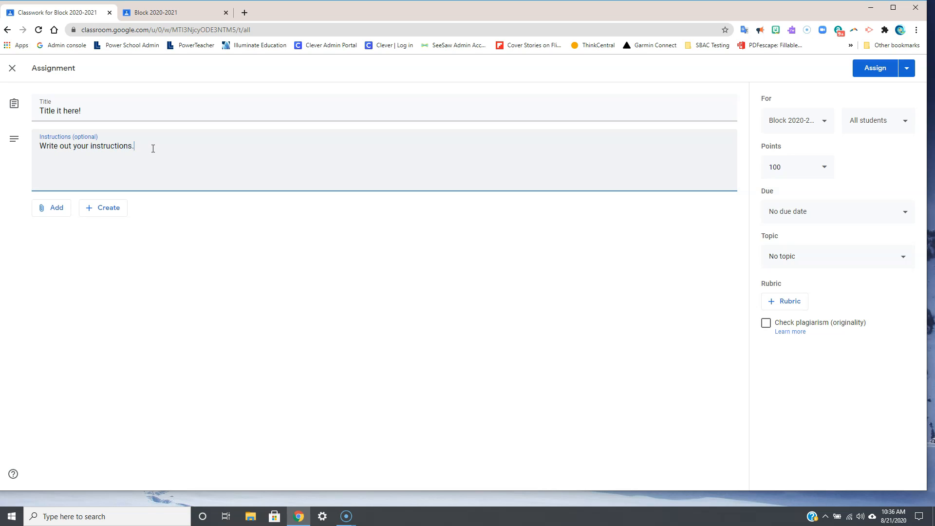
# - Attach the "Basic Google Classroom Assignment" document from Google Drive and have a copy made for each student
pyautogui.click(54, 212)
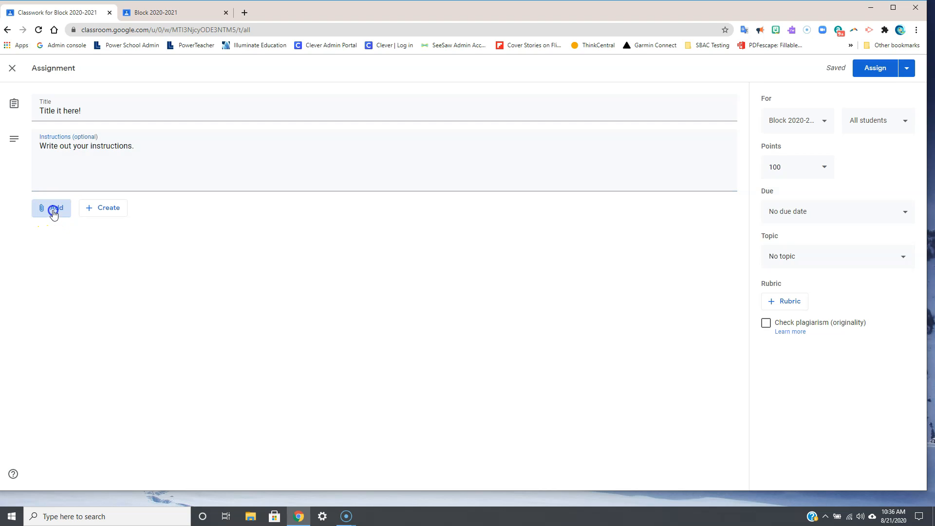
pyautogui.click(61, 231)
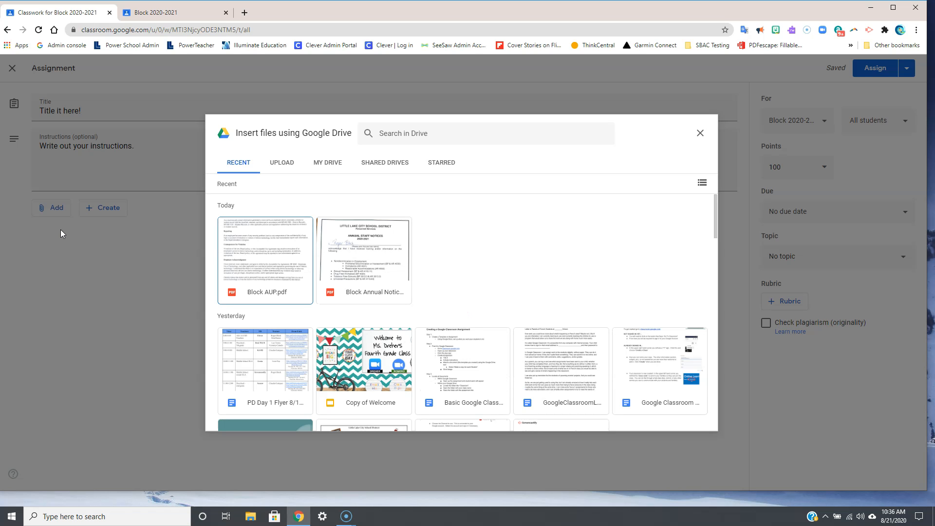
pyautogui.scroll(-1, 485, 340)
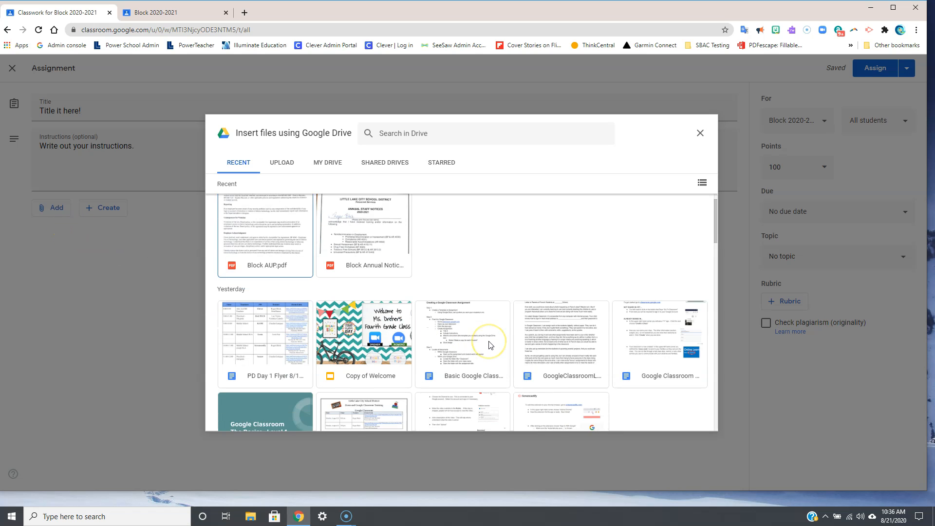
pyautogui.click(477, 322)
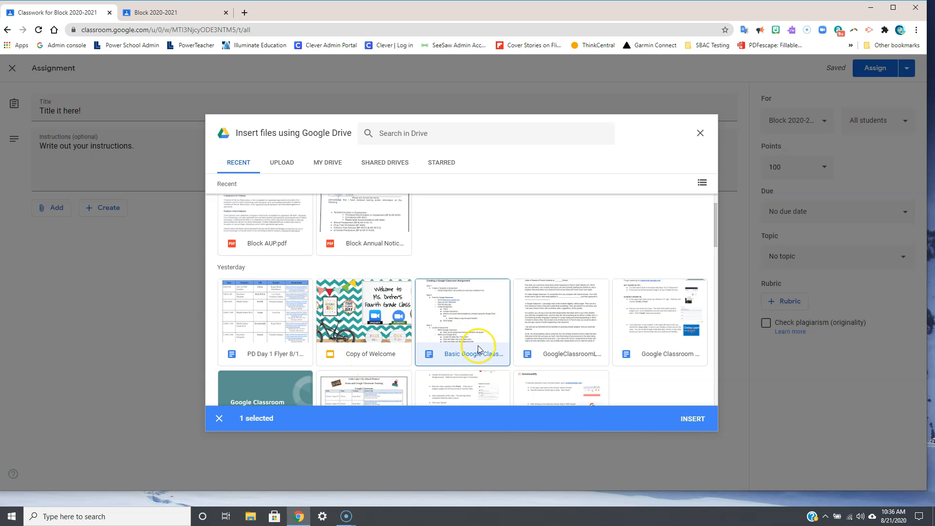
pyautogui.click(692, 418)
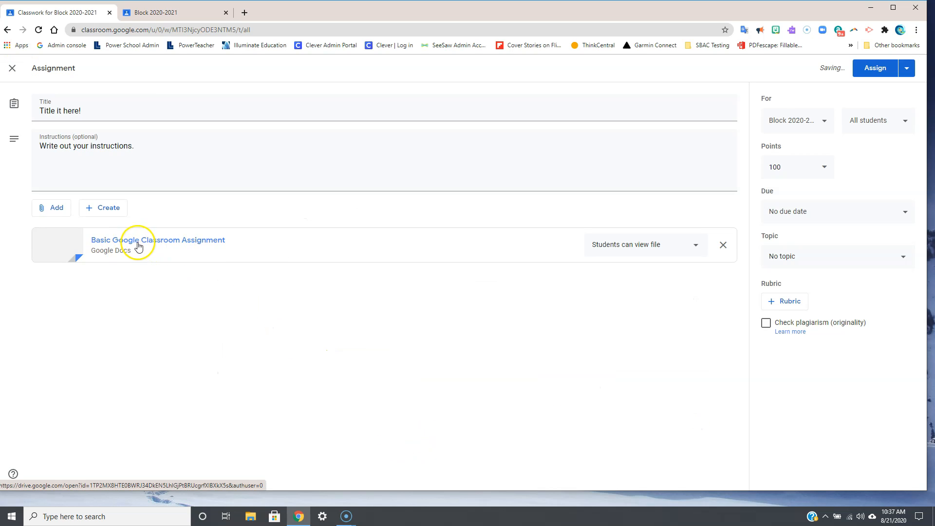
pyautogui.click(695, 246)
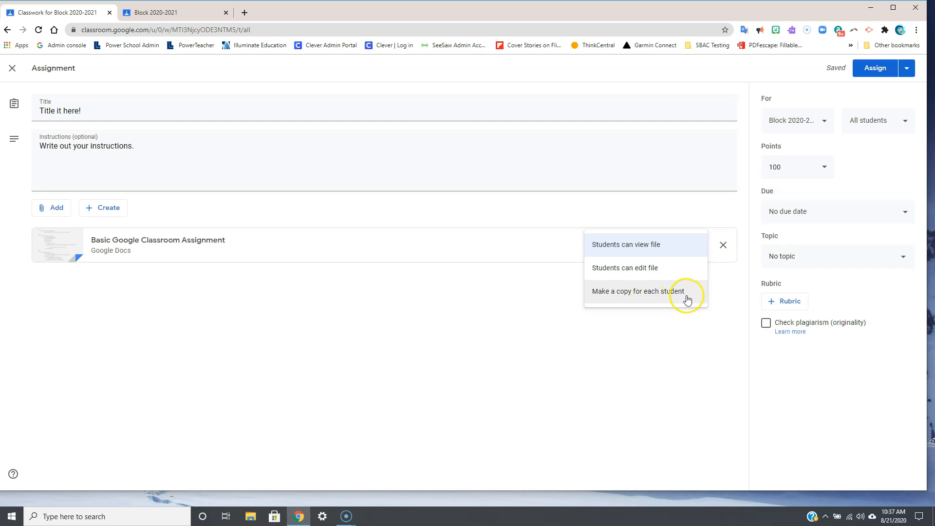
pyautogui.click(642, 293)
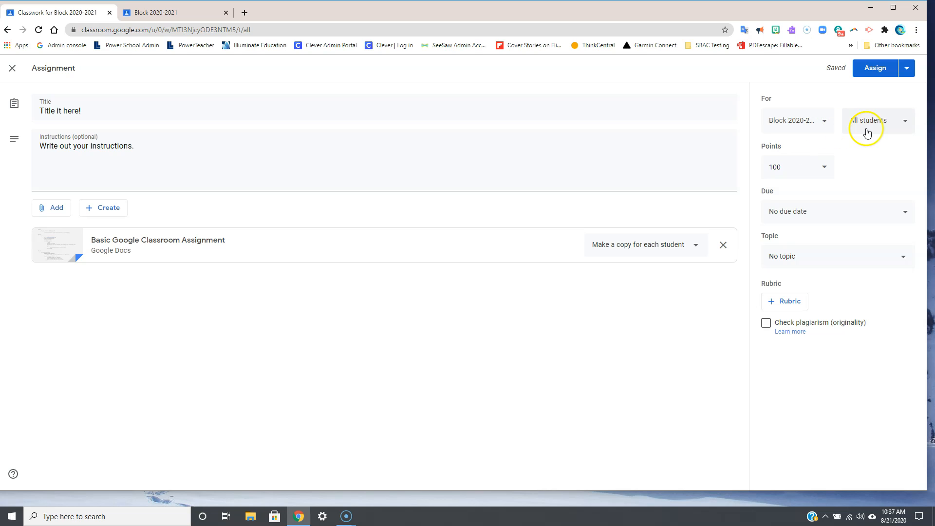
# - Make the assignment ungraded and set it due on Aug 28, 2020 at 11:59 PM
pyautogui.click(826, 169)
pyautogui.click(784, 191)
pyautogui.click(787, 211)
pyautogui.click(870, 250)
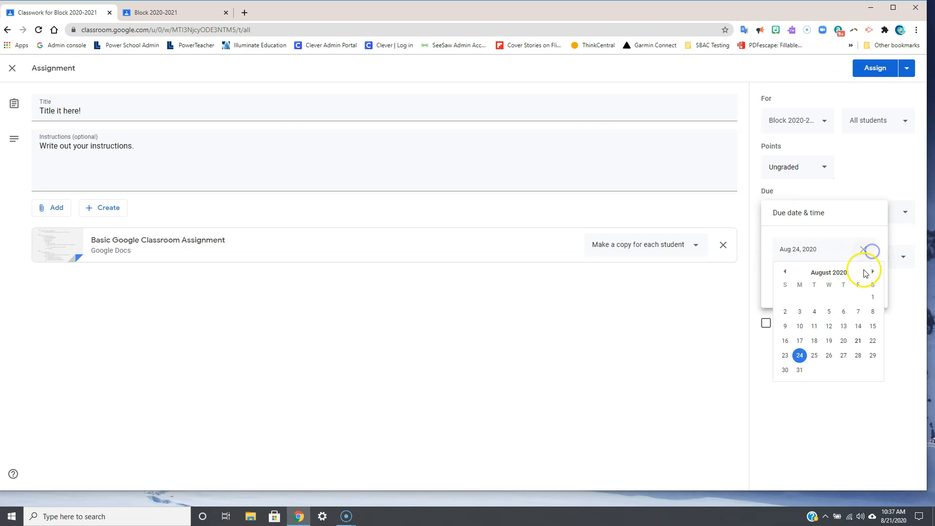
pyautogui.click(857, 354)
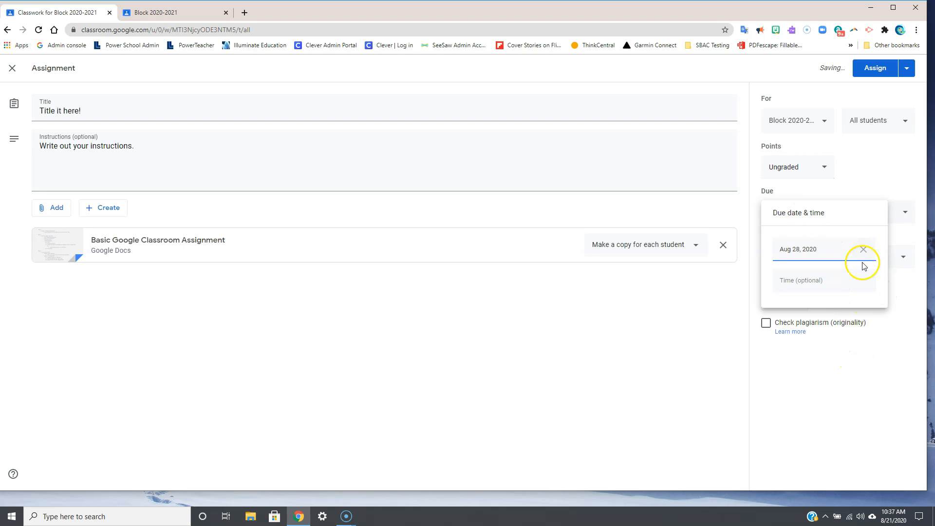
pyautogui.click(850, 282)
pyautogui.click(878, 341)
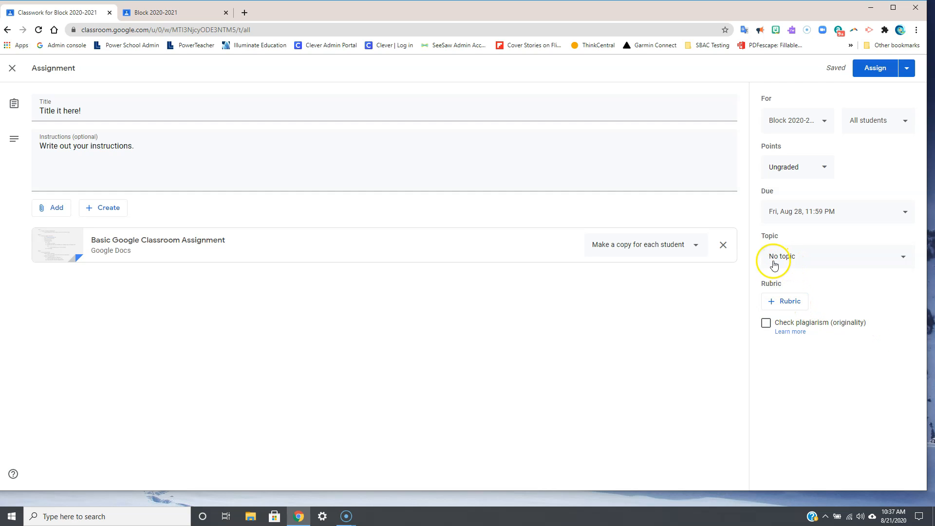
# - File the assignment under the "Group A" topic and assign it to all students
pyautogui.click(811, 263)
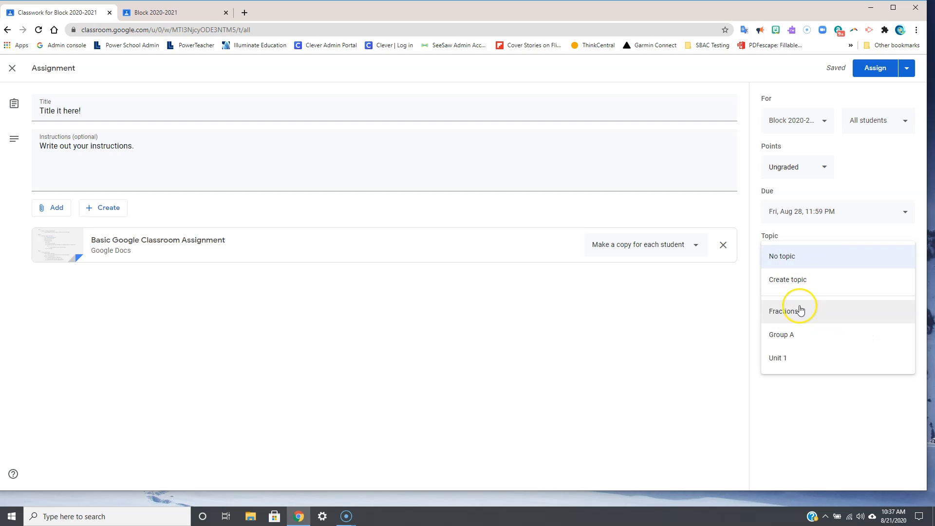
pyautogui.click(795, 333)
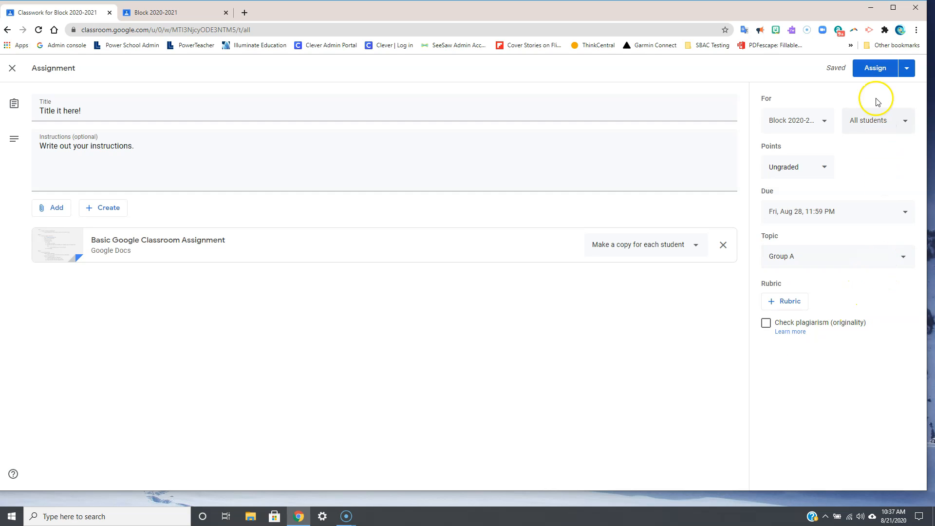
pyautogui.click(878, 73)
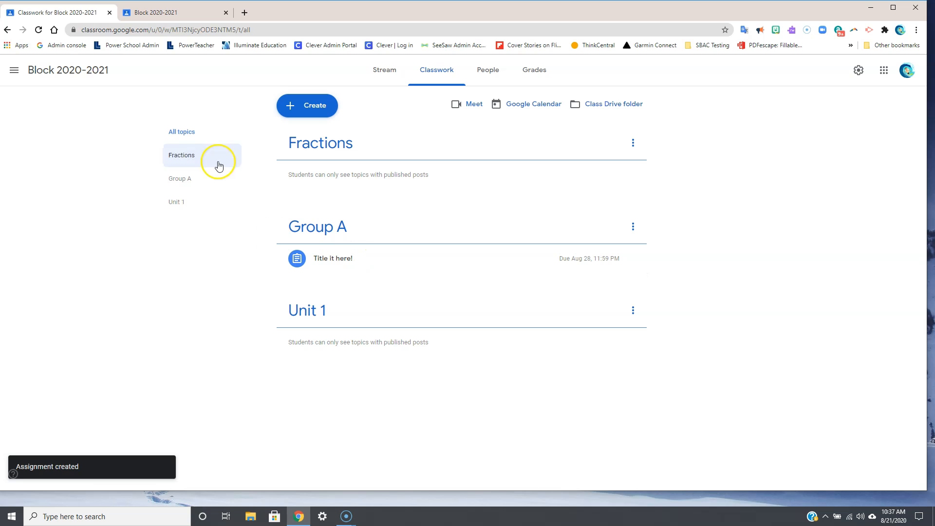
# - Refresh the class stream in the student account and open the posted assignment "Title it here!"
pyautogui.click(178, 12)
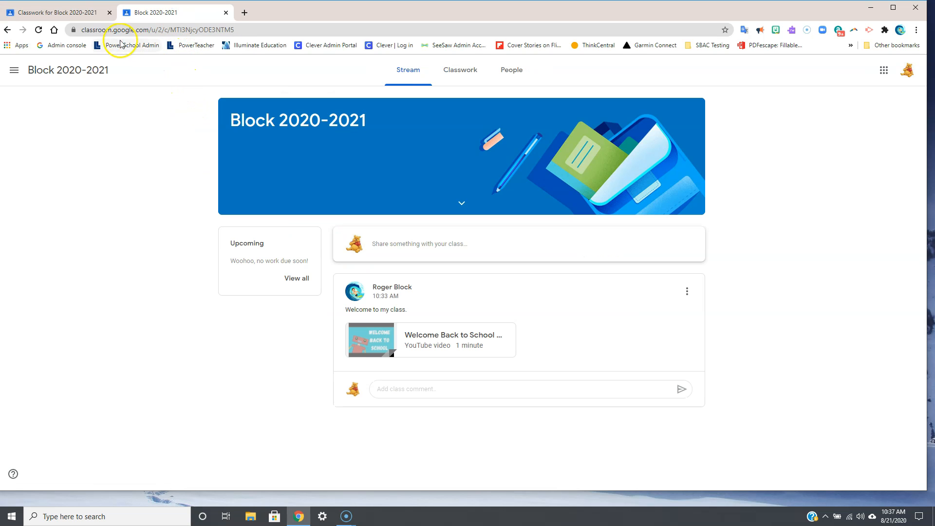
pyautogui.click(39, 30)
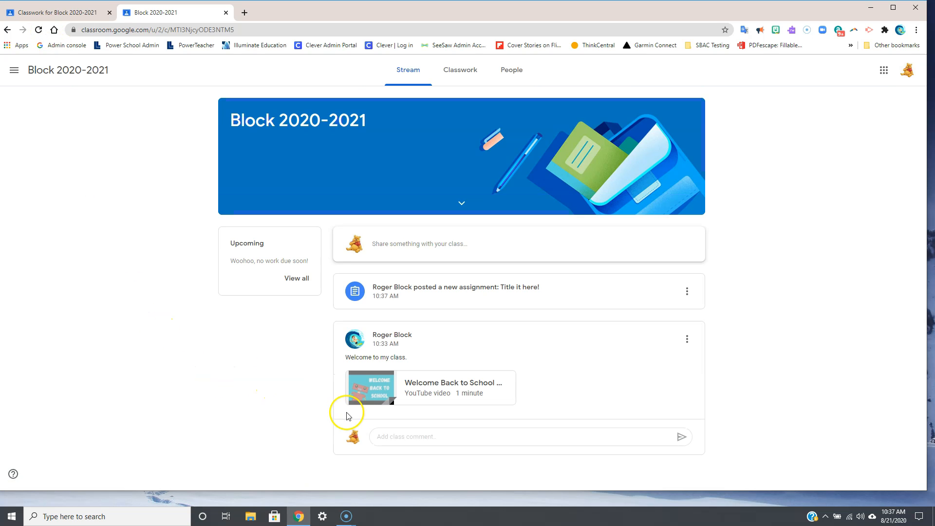
pyautogui.click(485, 291)
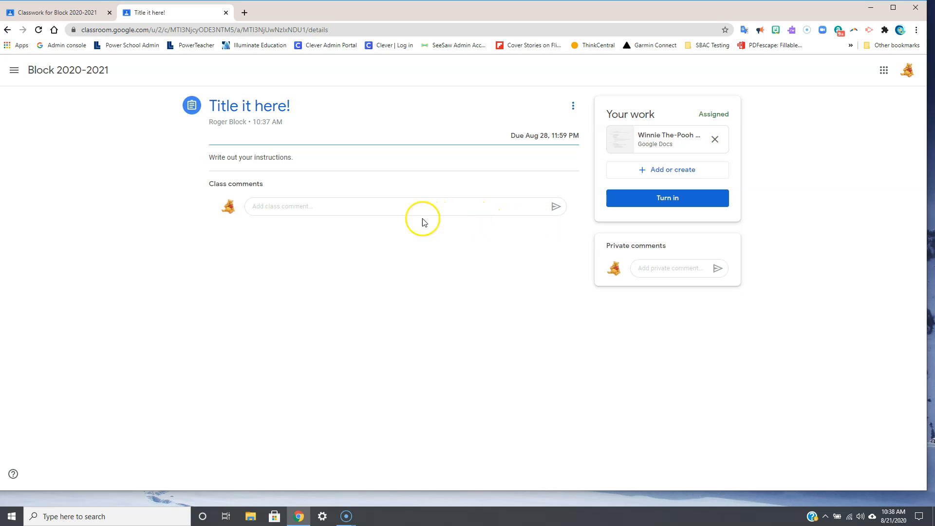
# - As the student, post the class comment "Thank you!" and the private comment "I need help with #1" on the assignment
pyautogui.click(357, 205)
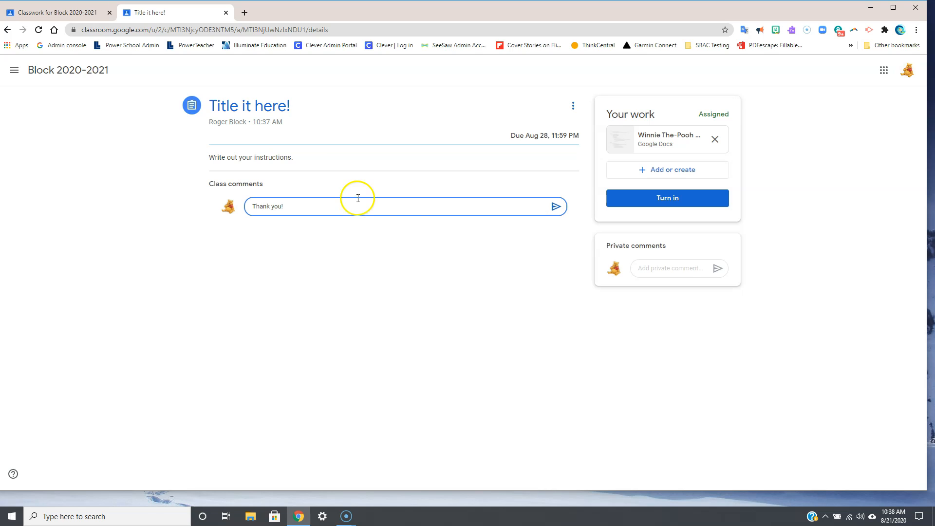
pyautogui.click(680, 267)
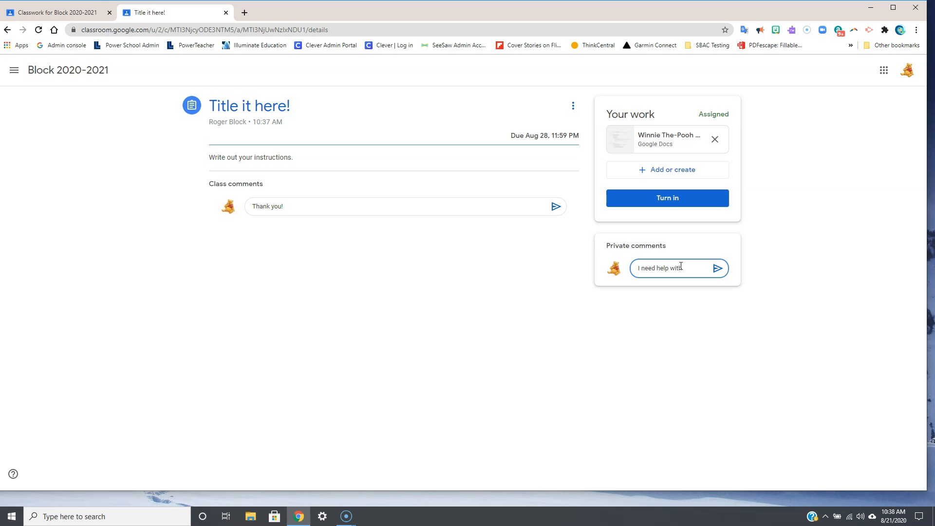
pyautogui.click(718, 269)
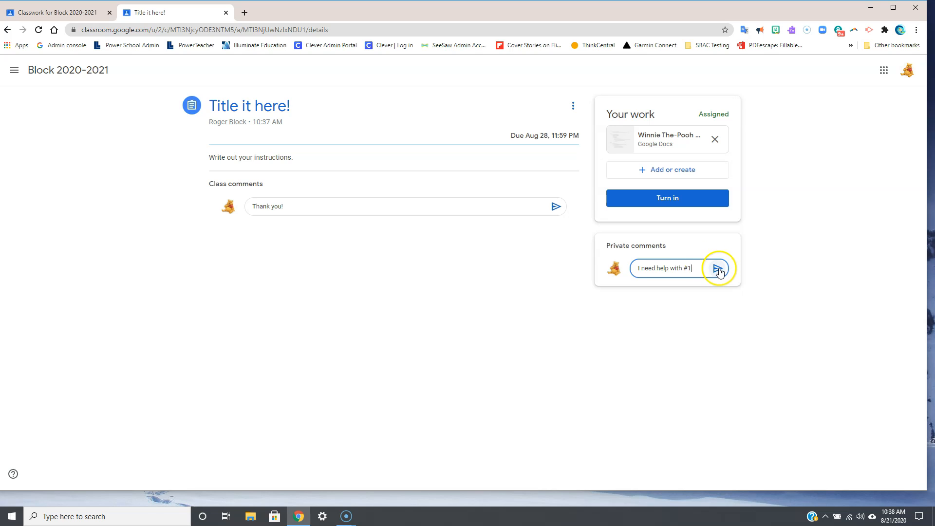
pyautogui.click(554, 206)
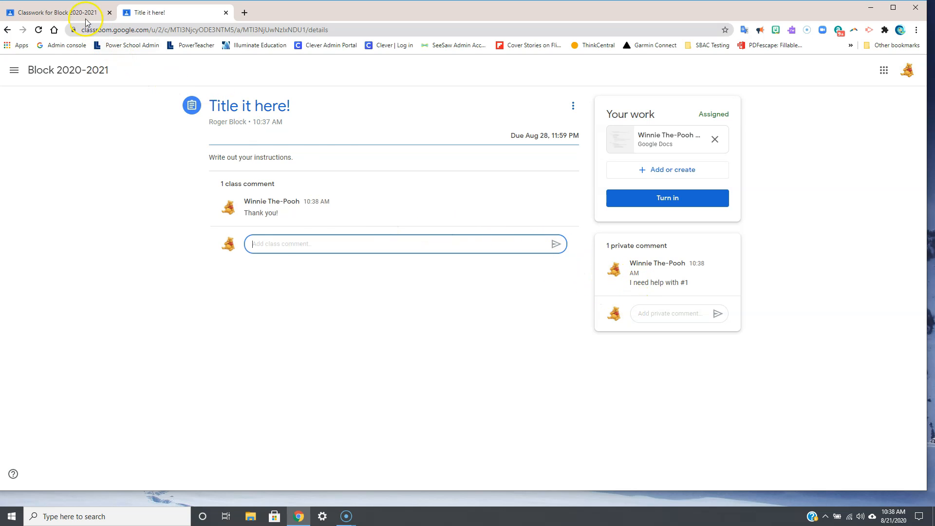
# - Return to the teacher account, open the "Title it here!" assignment under Group A, and view its student work and instructions
pyautogui.click(83, 17)
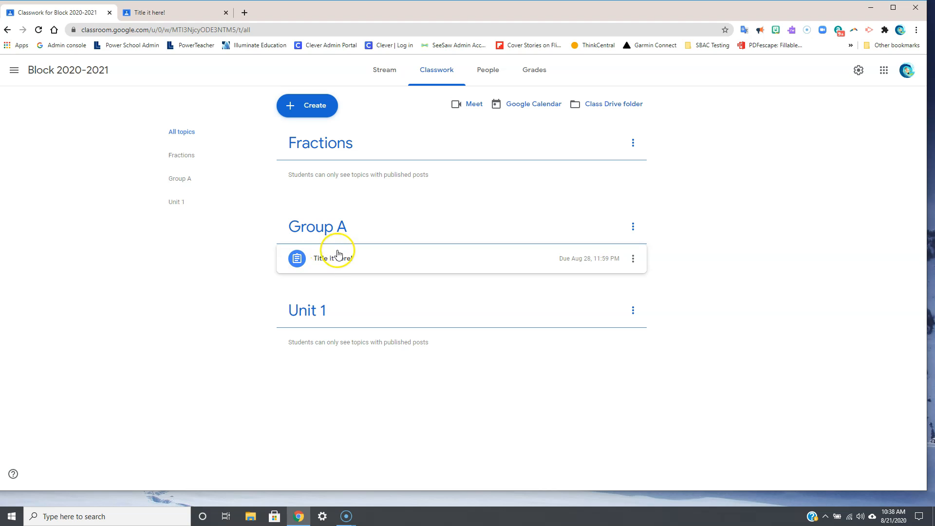
pyautogui.click(323, 259)
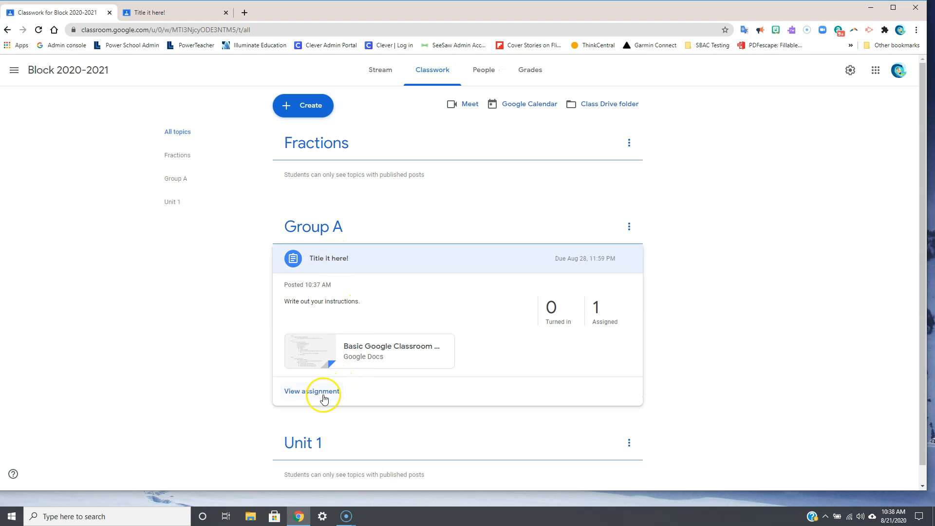
pyautogui.click(322, 395)
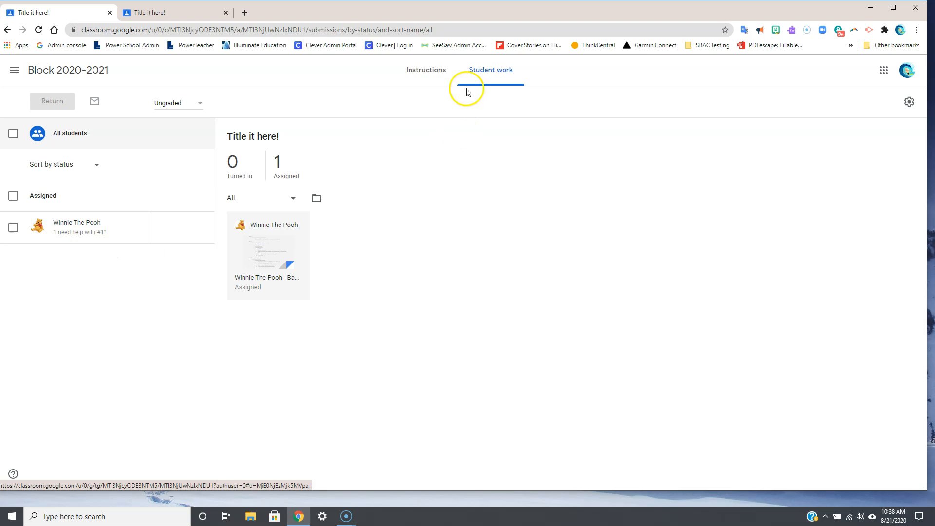
pyautogui.click(438, 70)
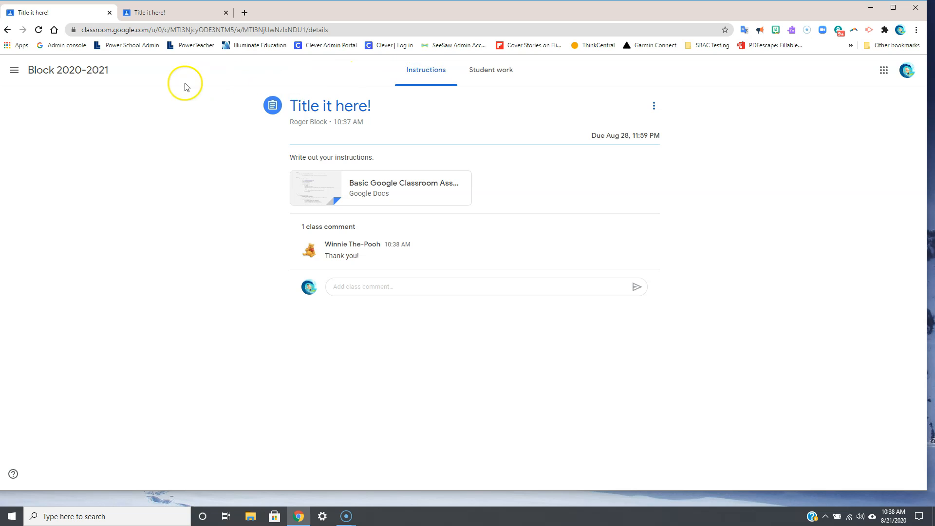
pyautogui.click(488, 74)
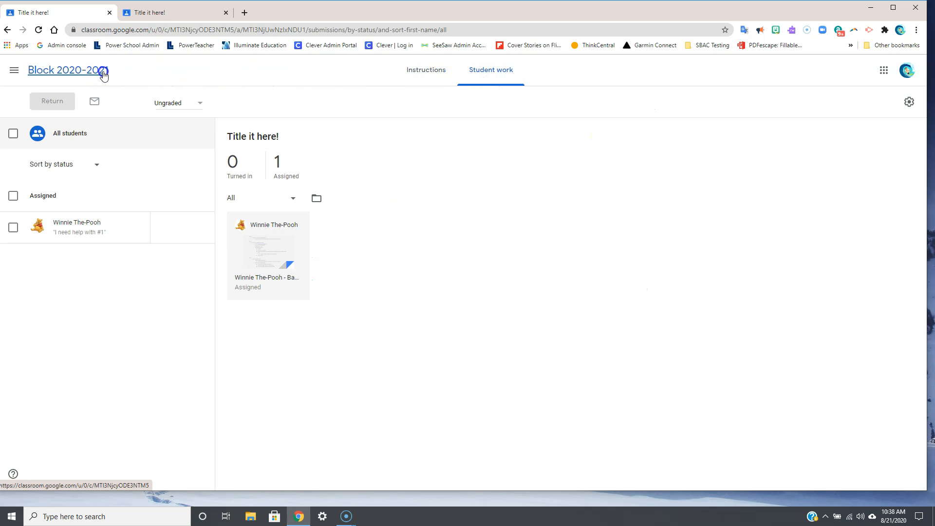
# - Go back to the Block 2020-2021 class and view its people list and gradebook
pyautogui.click(102, 73)
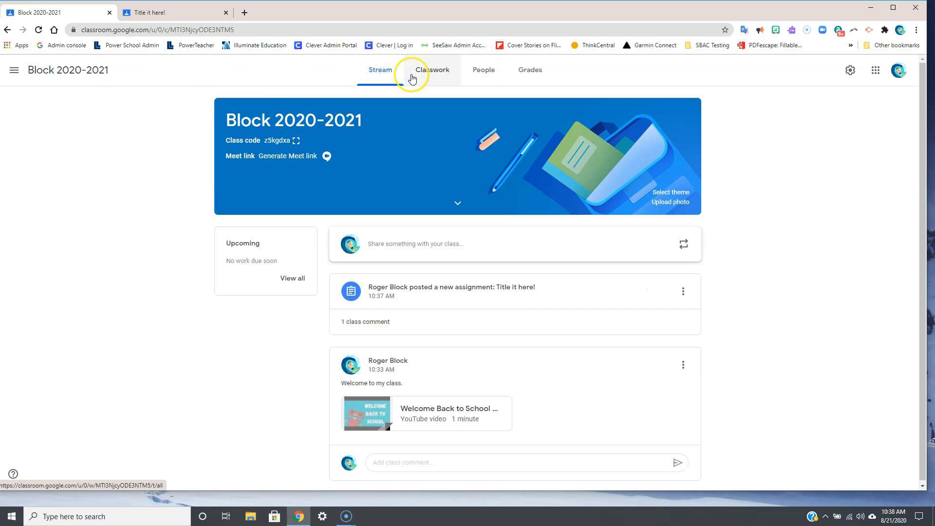
pyautogui.click(483, 76)
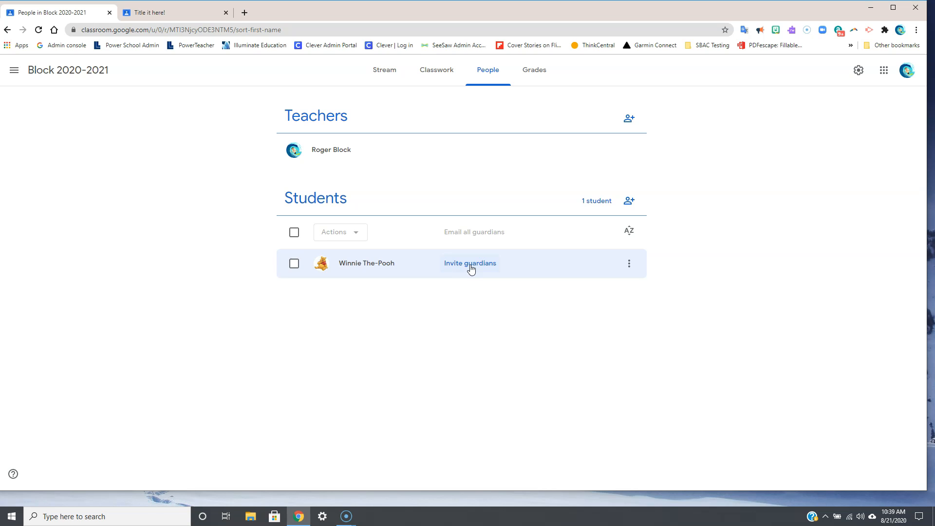
pyautogui.click(534, 69)
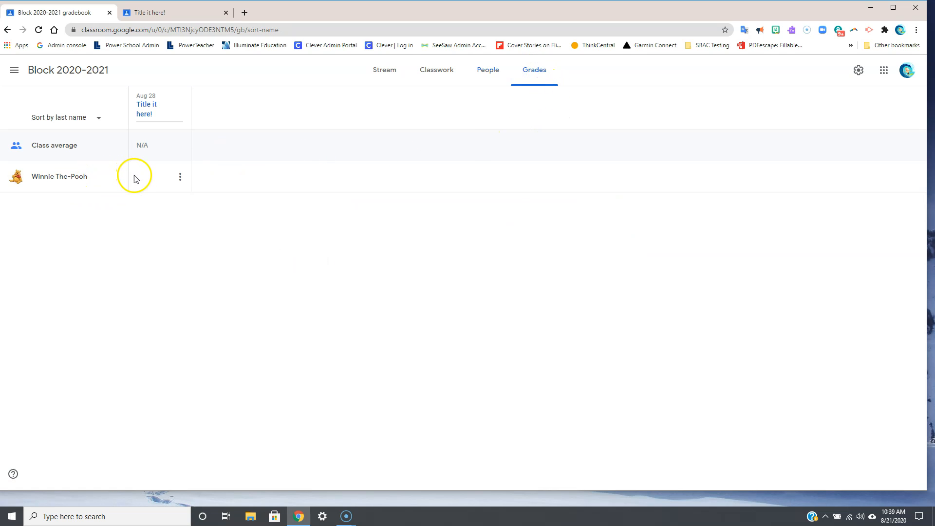
# - As the student, turn in the attached document for the "Title it here!" assignment
pyautogui.click(186, 13)
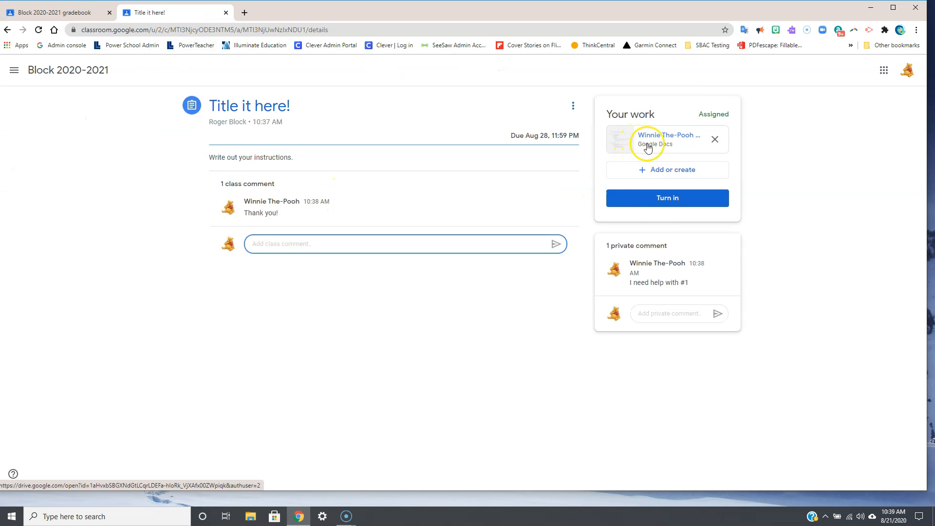
pyautogui.click(656, 198)
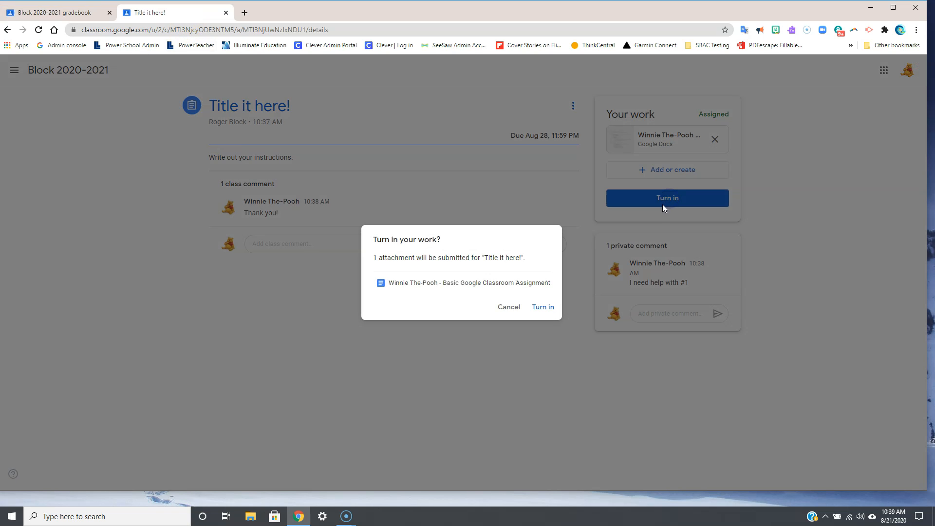
pyautogui.click(550, 309)
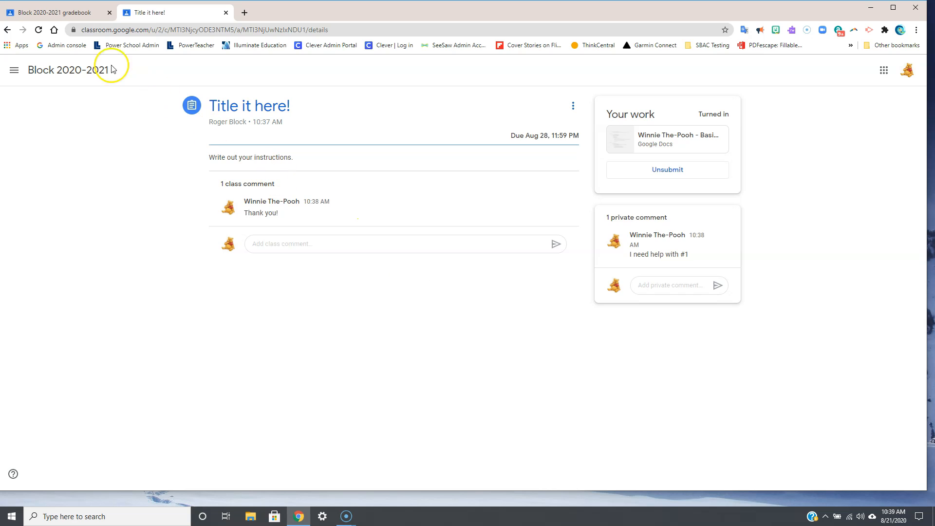
# - Refresh the teacher's gradebook and open the student's submission for "Title it here!"
pyautogui.click(69, 18)
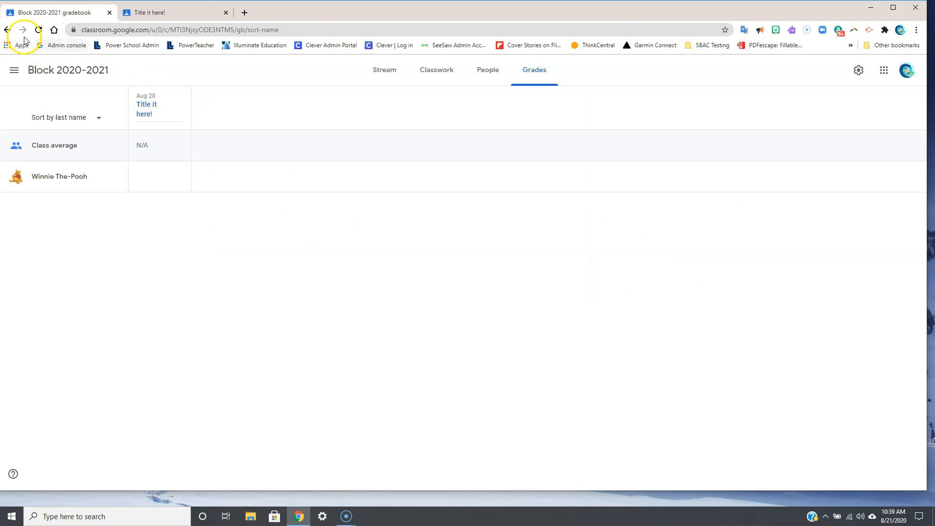
pyautogui.click(38, 30)
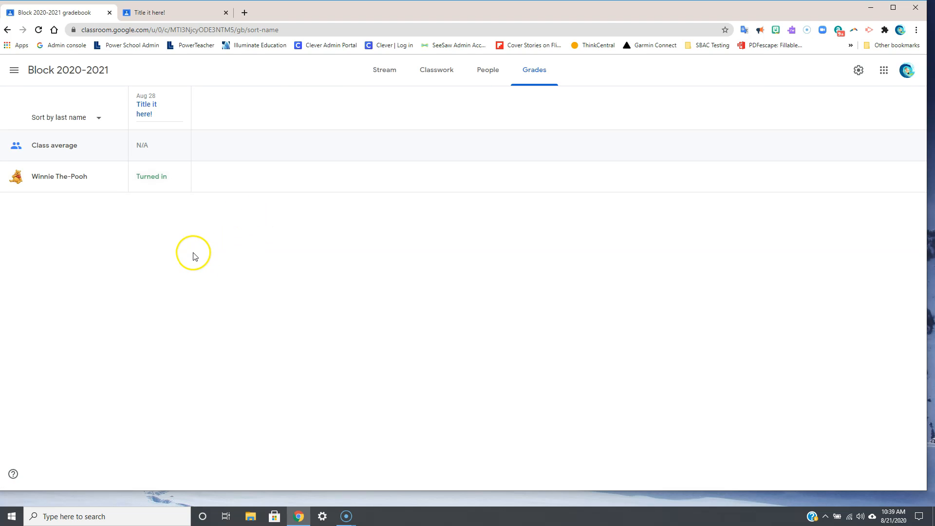
pyautogui.click(179, 176)
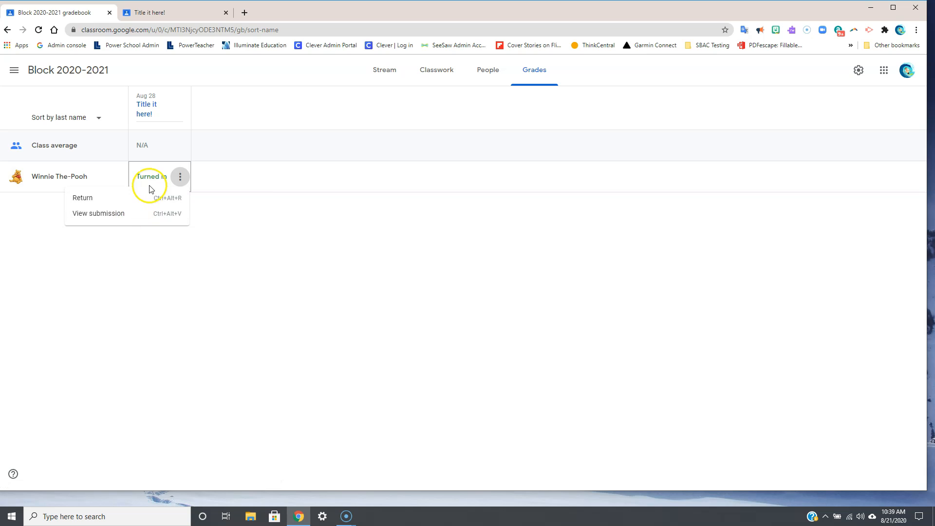
pyautogui.click(114, 218)
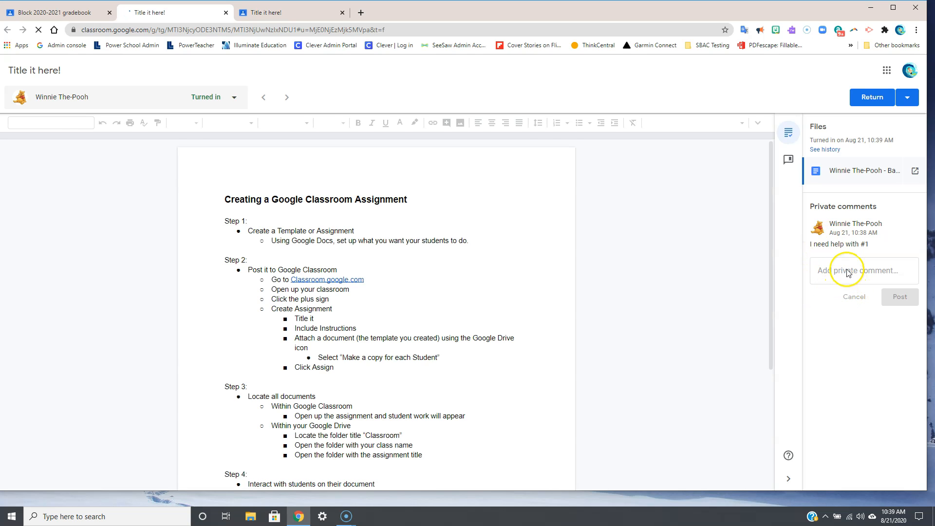
# - Post the private comment "Great job!" on the submission, try to return the work, and close the submission
pyautogui.click(847, 270)
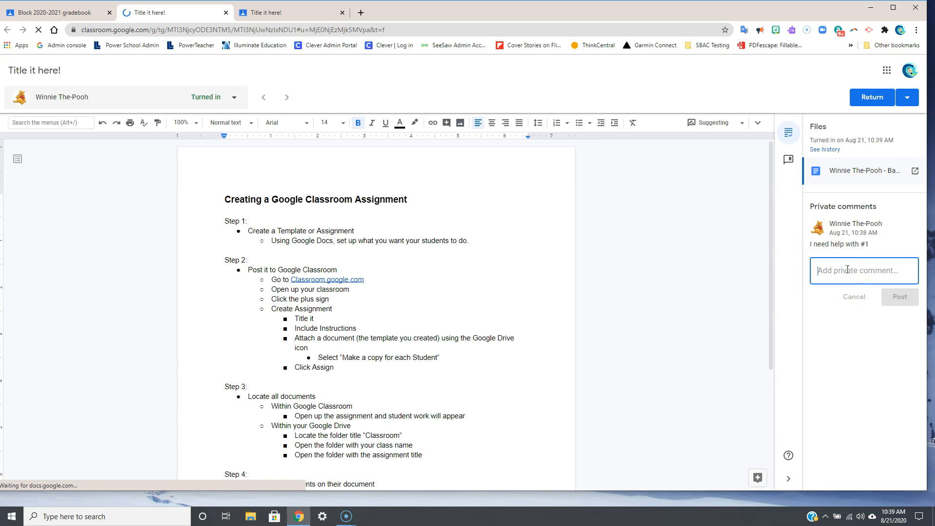
pyautogui.write('Great job!')
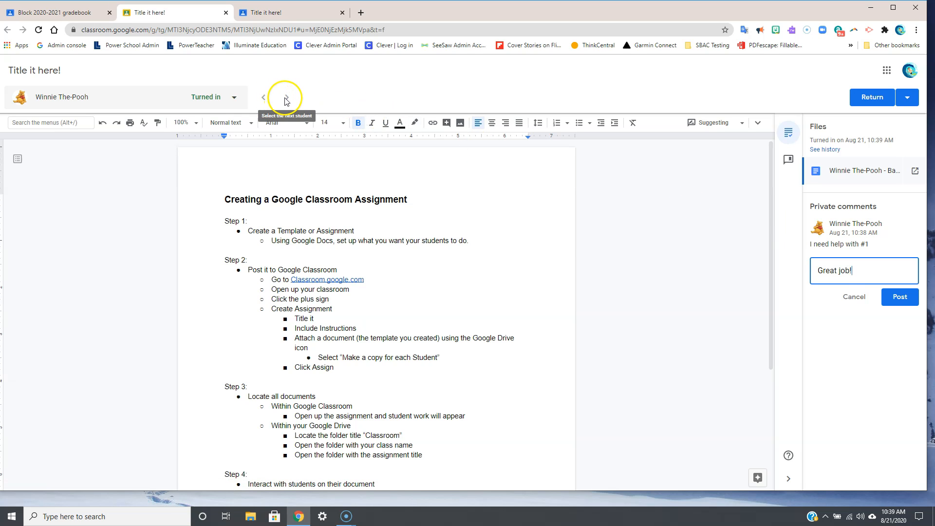
pyautogui.click(898, 297)
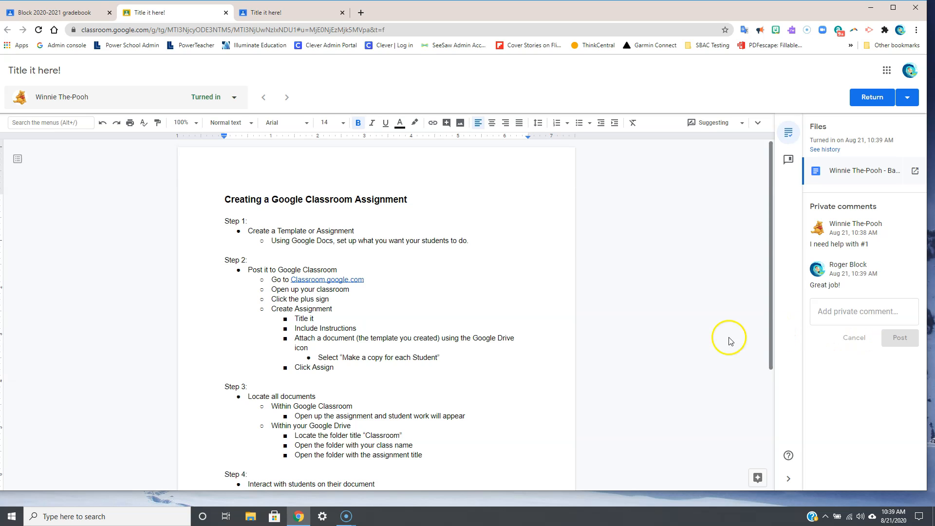
pyautogui.click(882, 101)
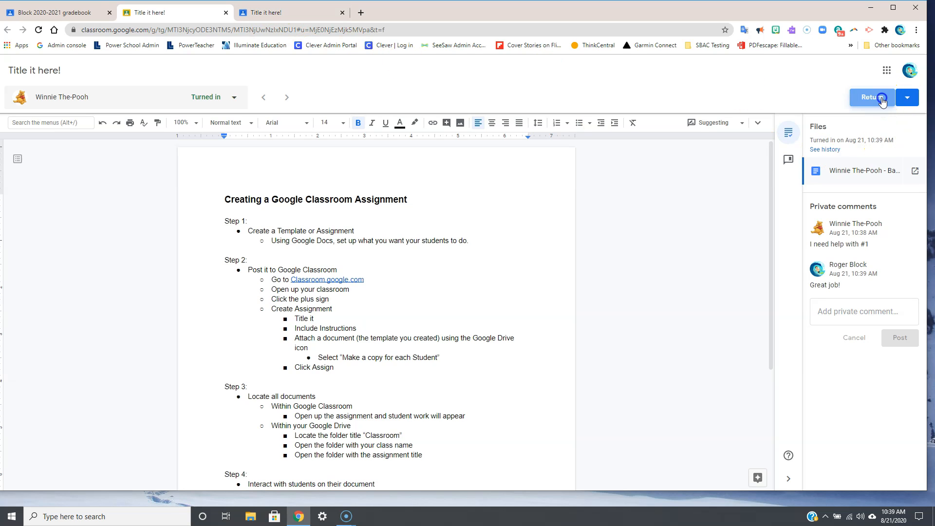
pyautogui.click(226, 12)
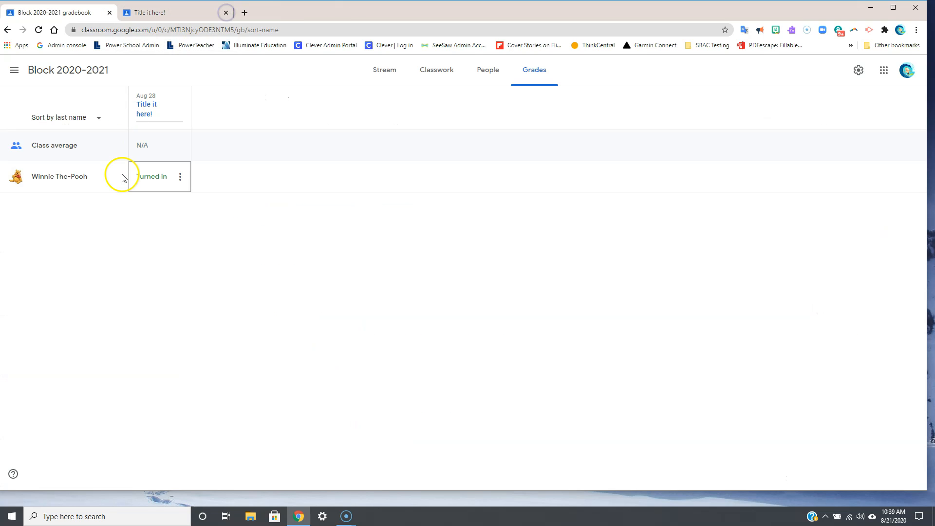
# - Check the gradebook options for the submission, then open the assignment's student work and look at its grading setting
pyautogui.click(183, 178)
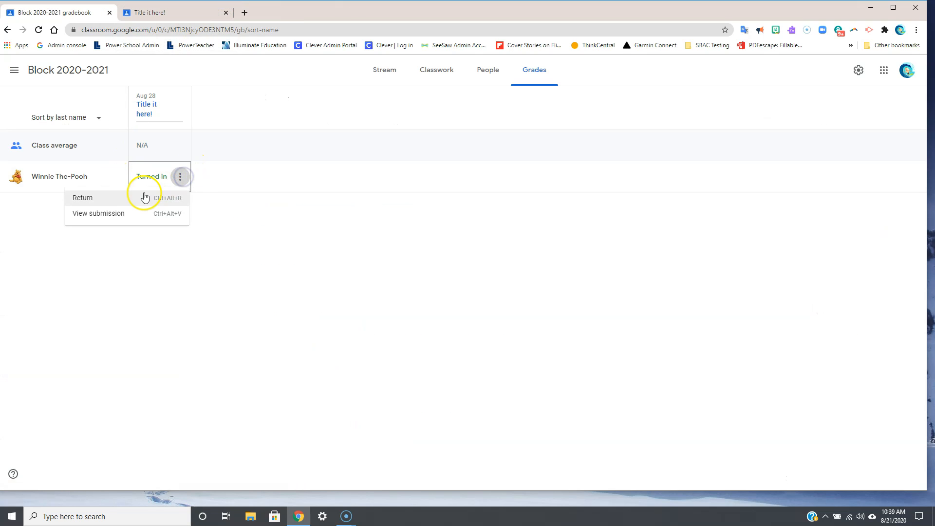
pyautogui.click(159, 178)
pyautogui.click(146, 104)
pyautogui.click(160, 112)
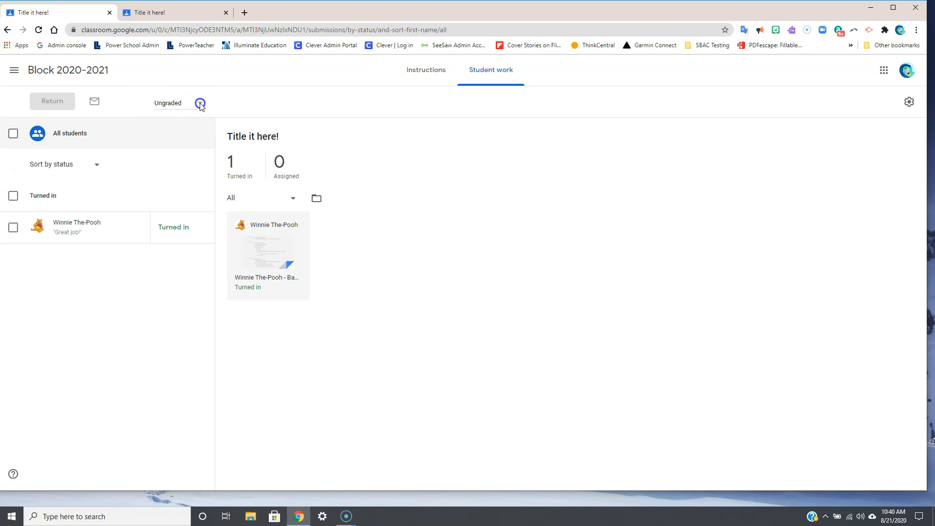
pyautogui.click(474, 102)
# - Go back to the class, open its settings, and review the options for managing invite codes
pyautogui.click(101, 74)
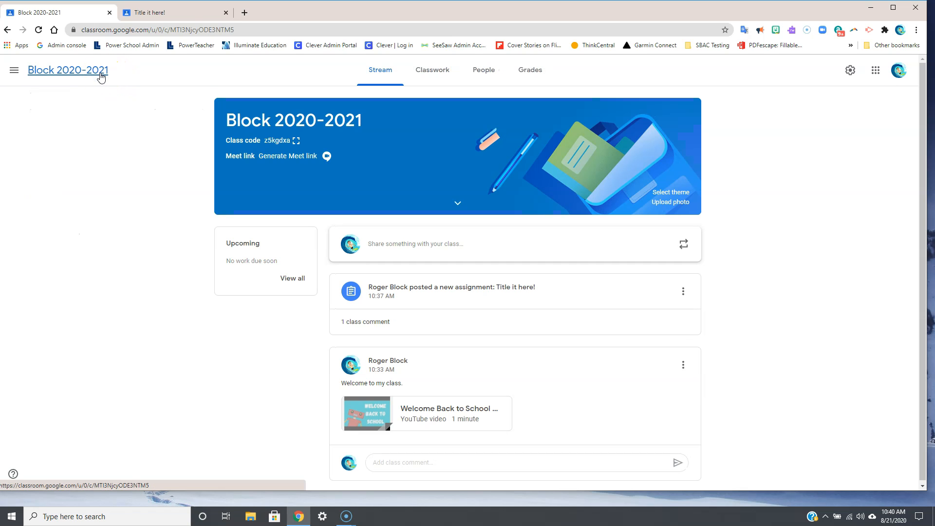
pyautogui.click(853, 77)
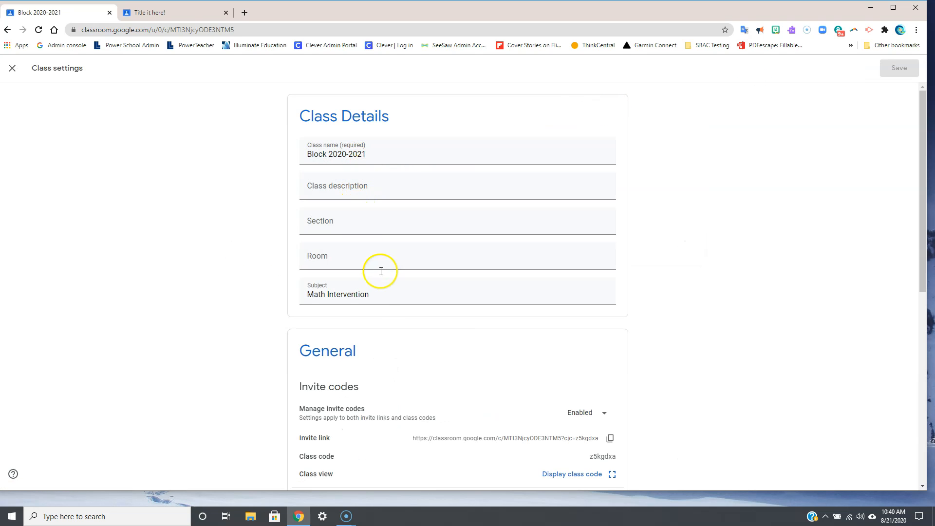
pyautogui.scroll(-3, 384, 294)
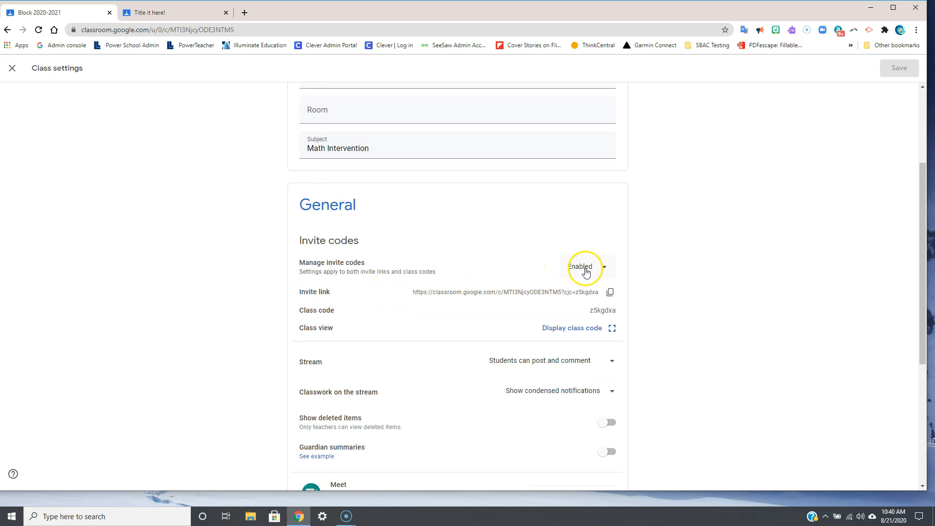
pyautogui.click(605, 271)
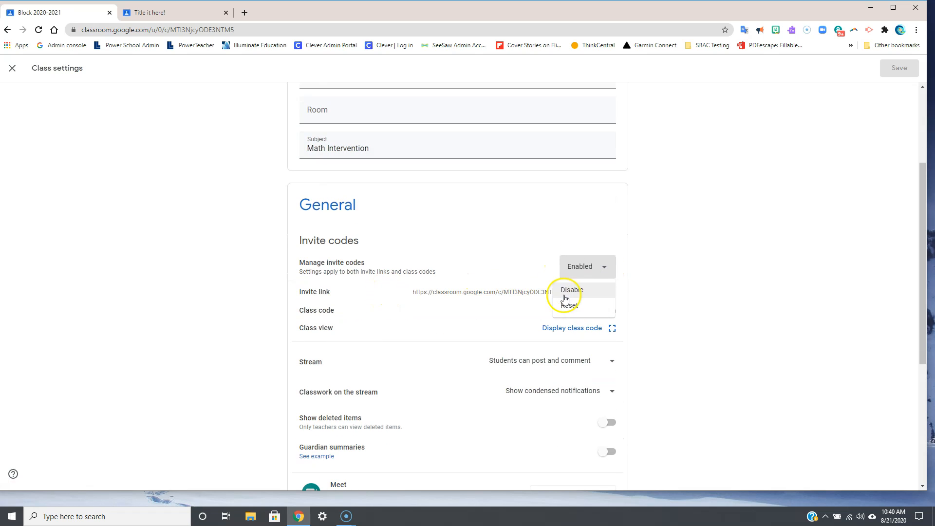
pyautogui.click(432, 272)
pyautogui.scroll(-1, 341, 275)
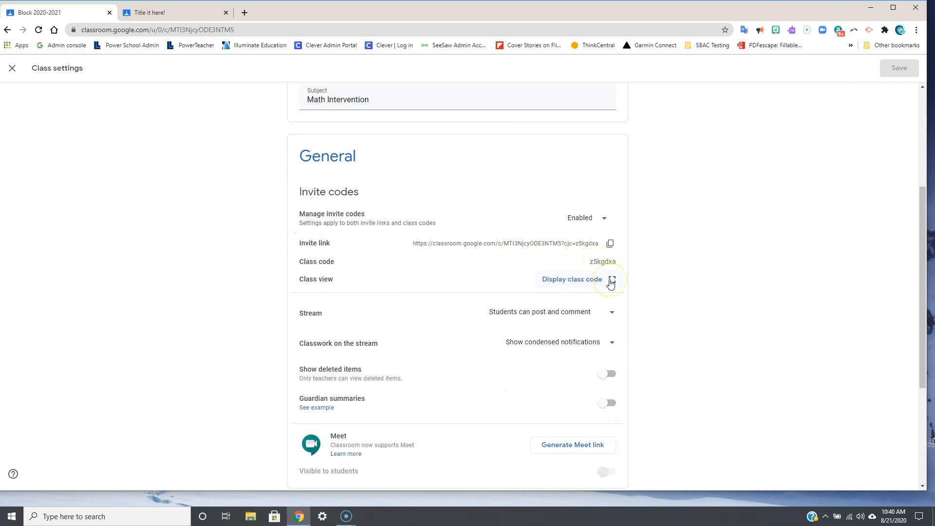
# - Set the stream permission to "Only teachers can post or comment"
pyautogui.scroll(-1, 610, 283)
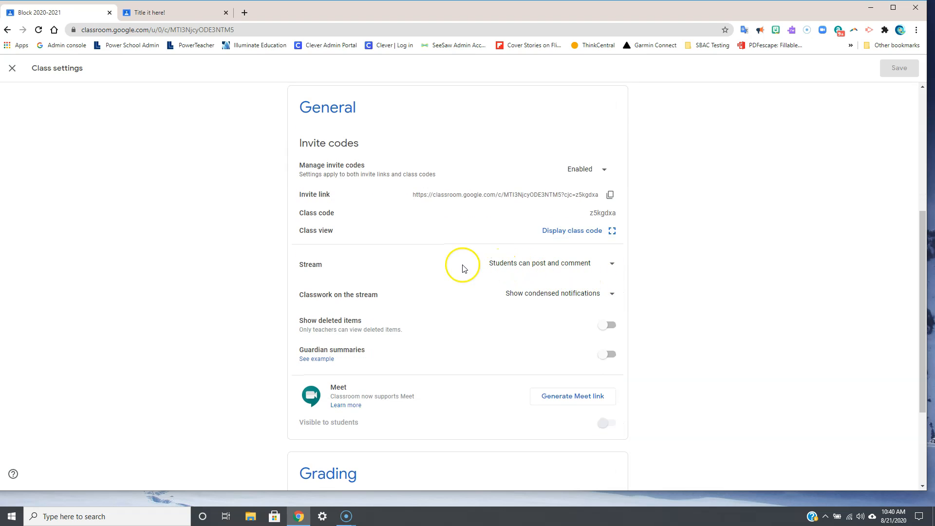
pyautogui.click(606, 263)
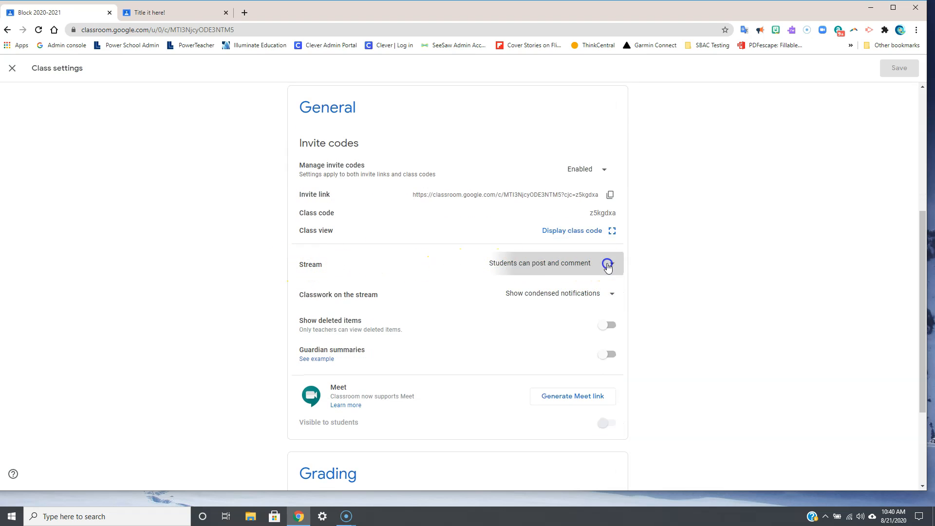
pyautogui.click(597, 311)
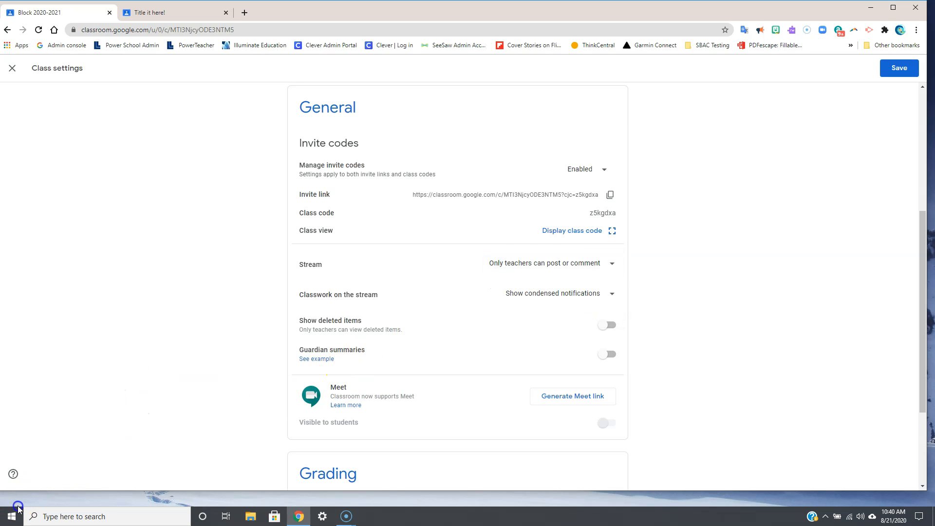
pyautogui.click(608, 265)
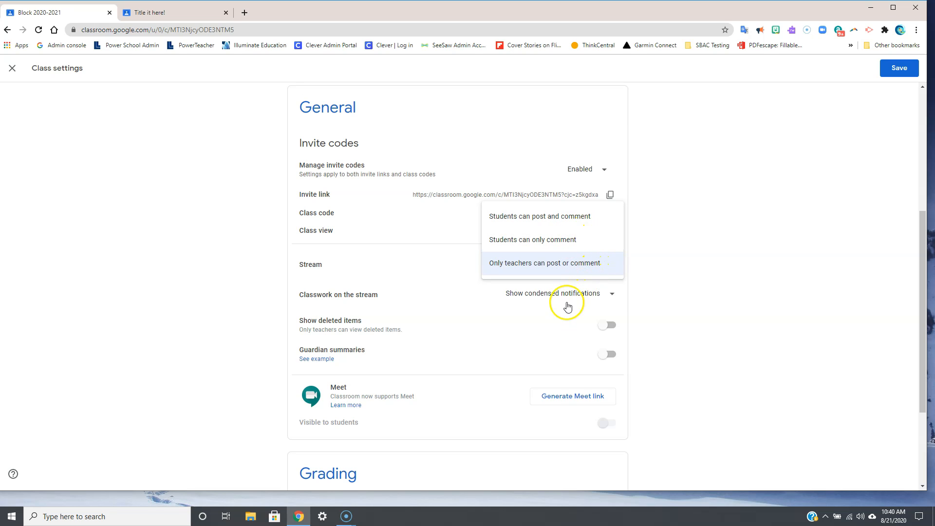
pyautogui.click(563, 322)
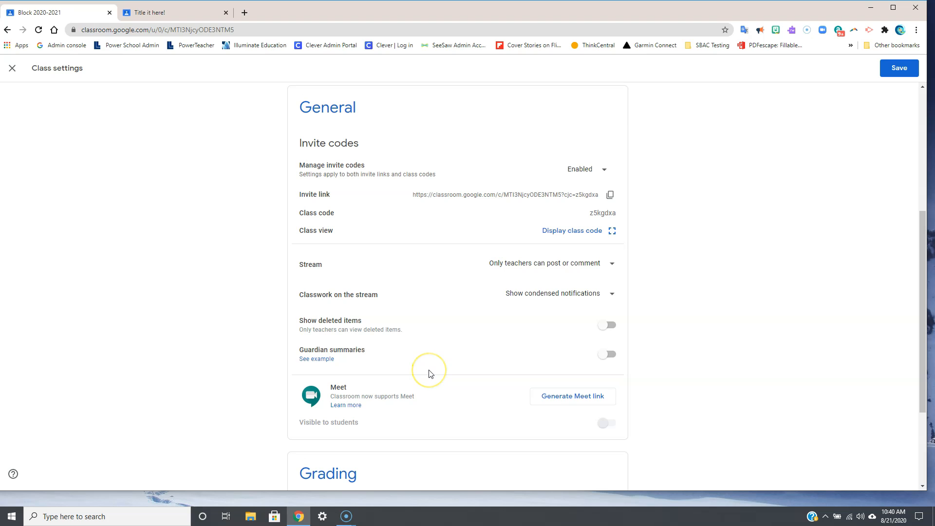
# - Turn on guardian email summaries for all classes taught and save the class settings
pyautogui.click(614, 357)
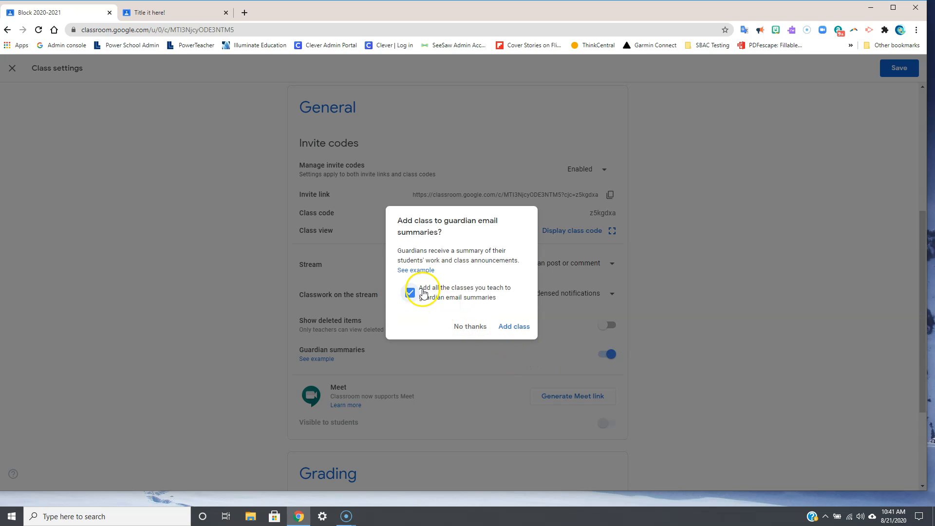
pyautogui.click(508, 327)
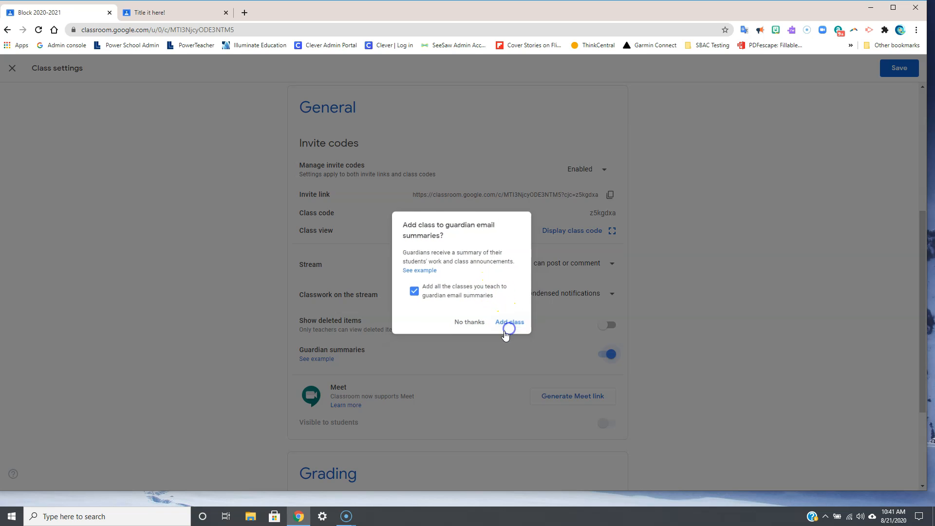
pyautogui.scroll(-2, 481, 370)
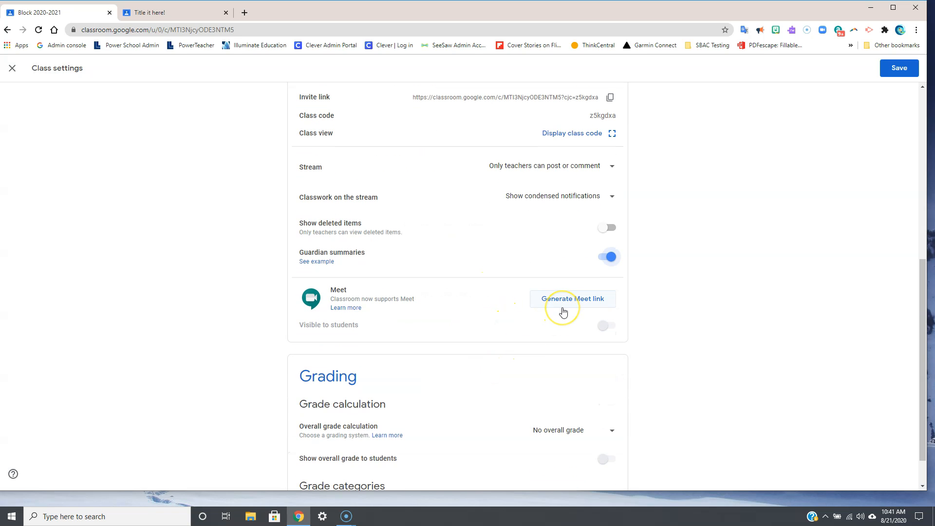
pyautogui.scroll(-1, 563, 311)
pyautogui.click(909, 68)
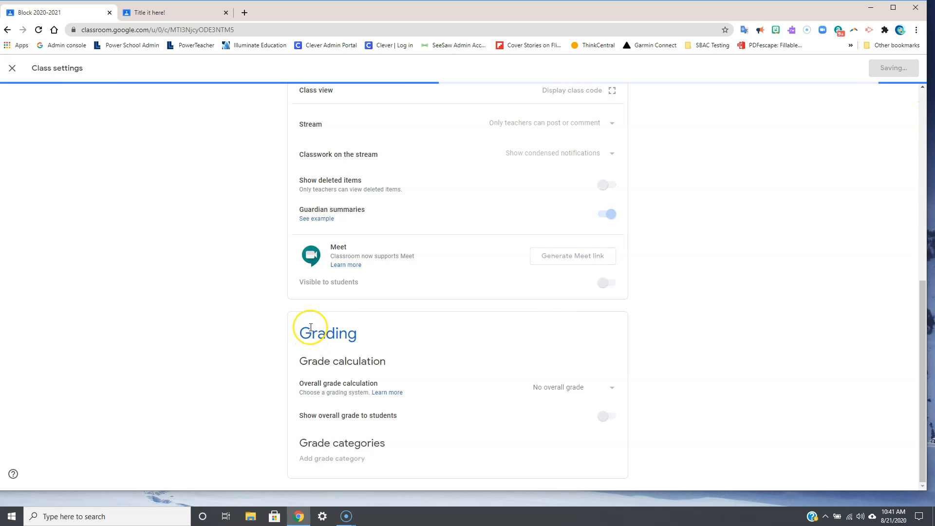